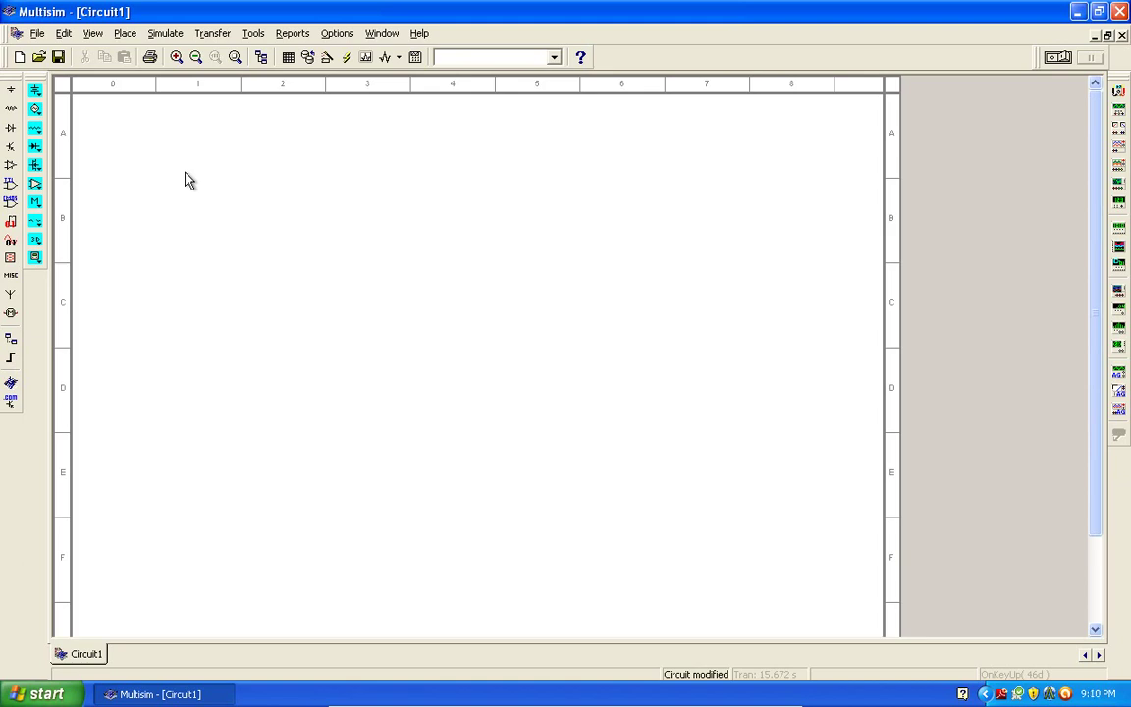
- Pick the 1.00kOhm_1% resistor from the Basic RESISTOR family for placement
{"action": "left_click", "coordinate": [11, 109]}
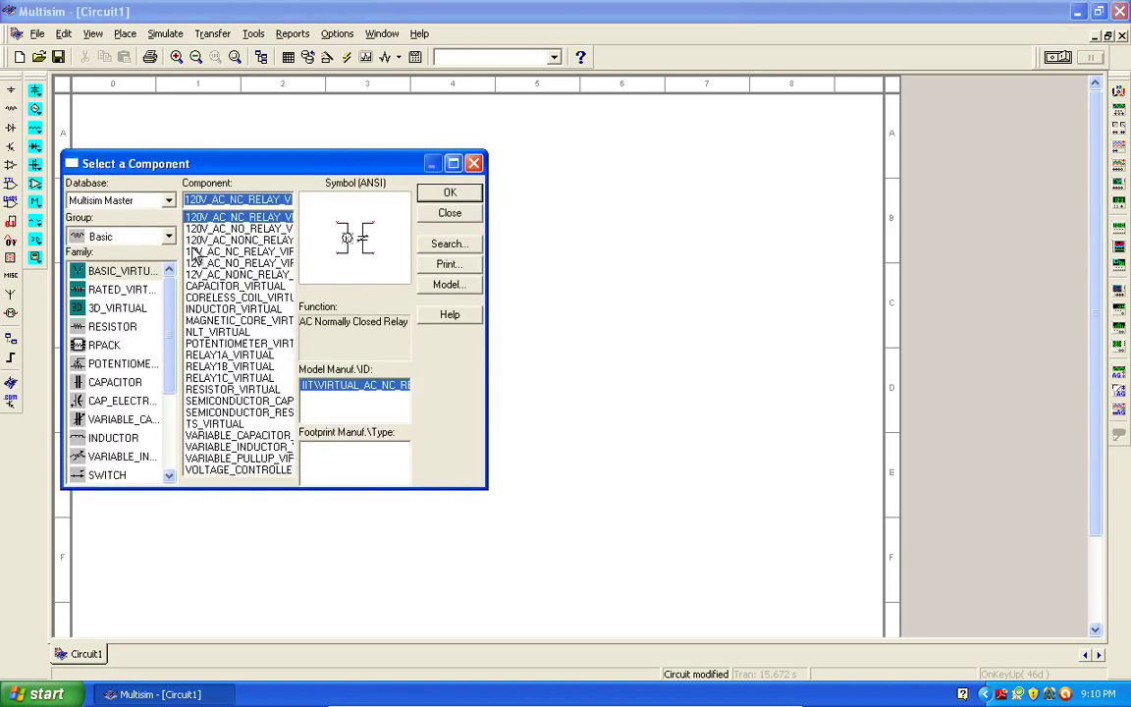
{"action": "left_click", "coordinate": [110, 328]}
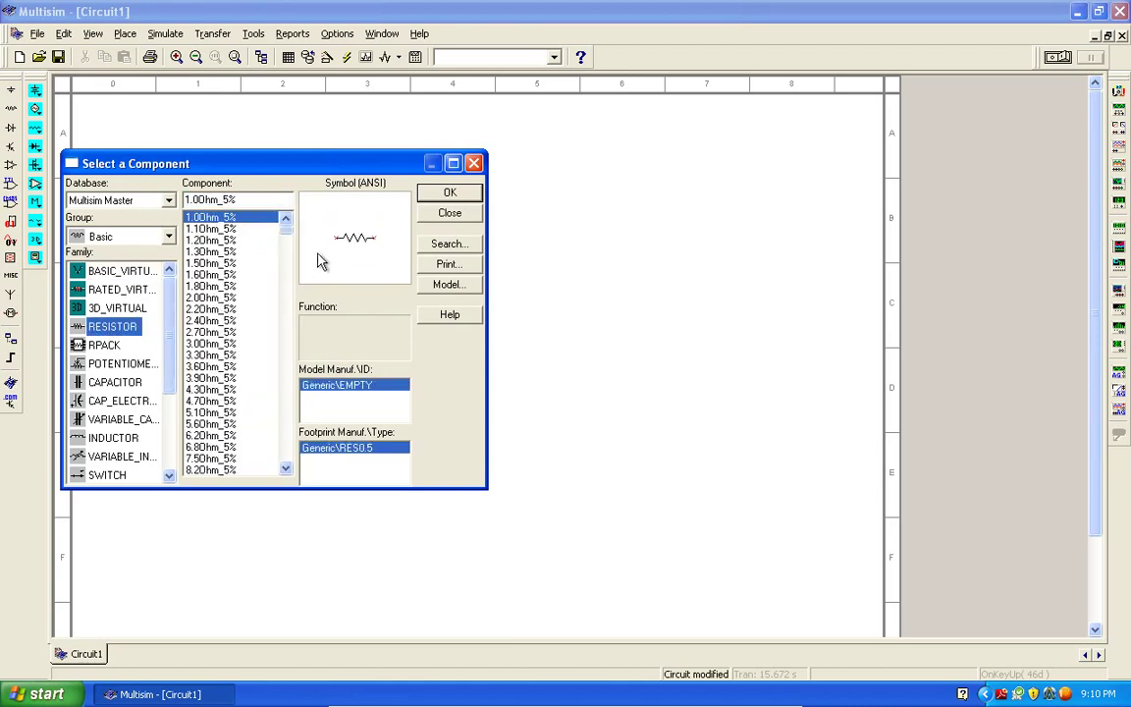
{"action": "left_click", "coordinate": [285, 469]}
{"action": "left_click_drag", "start_coordinate": [286, 471], "coordinate": [286, 471]}
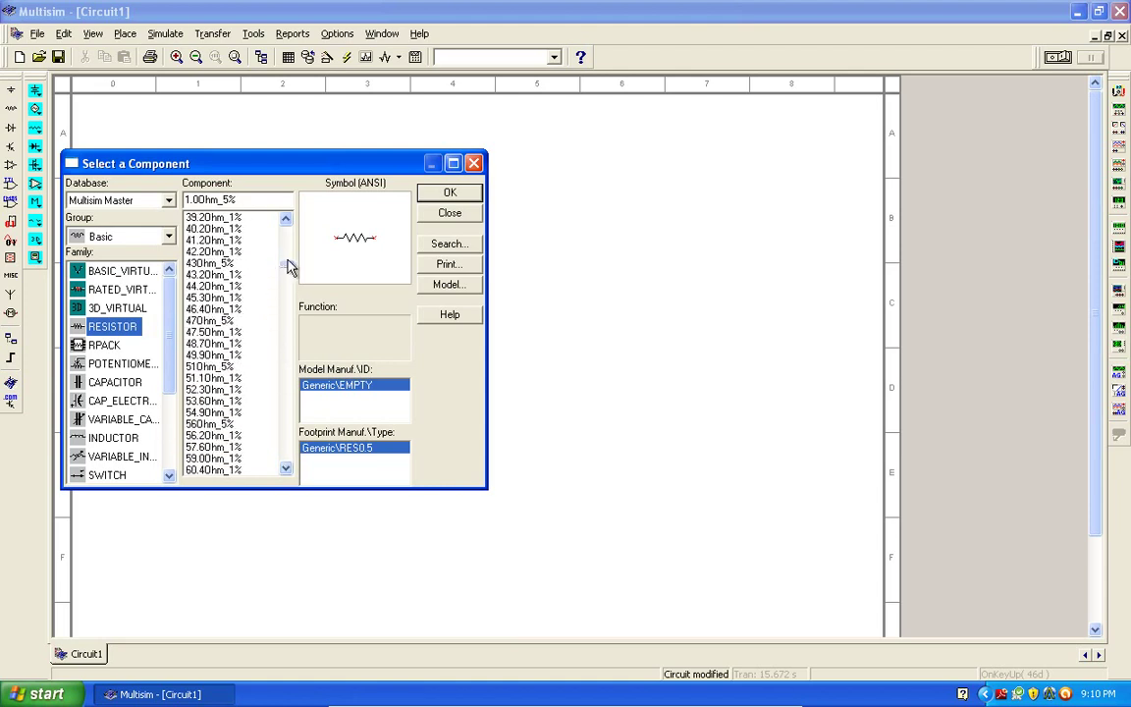
{"action": "left_click_drag", "start_coordinate": [285, 263], "coordinate": [279, 328]}
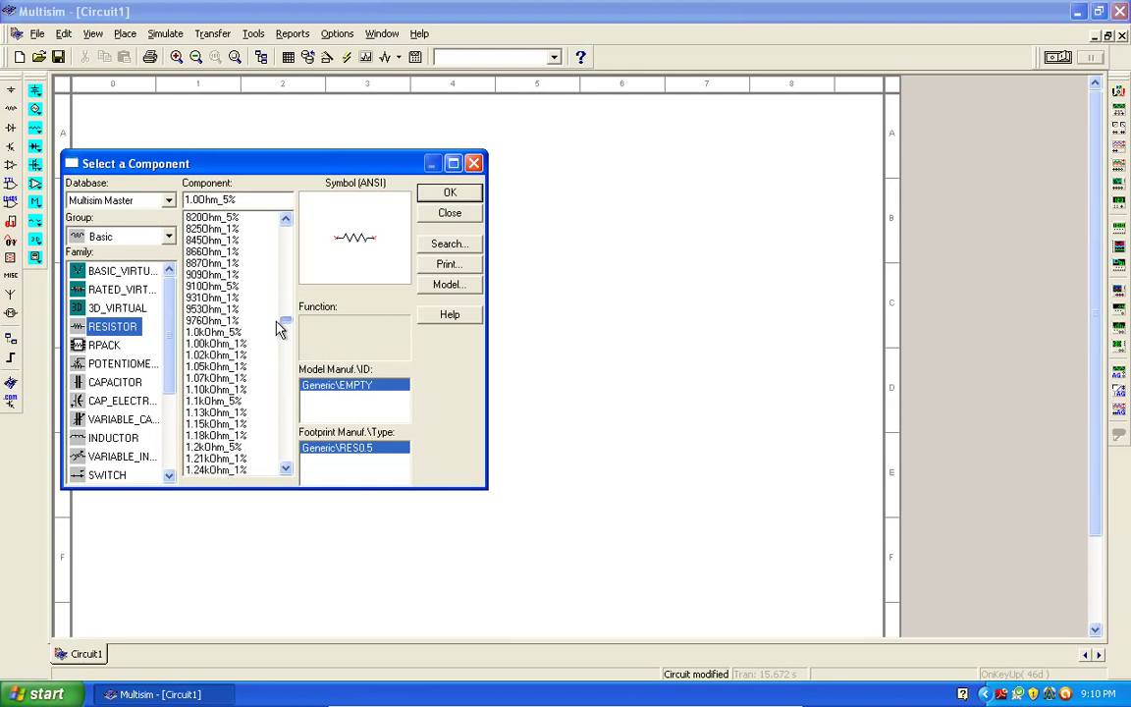
{"action": "left_click", "coordinate": [214, 344]}
{"action": "left_click", "coordinate": [450, 192]}
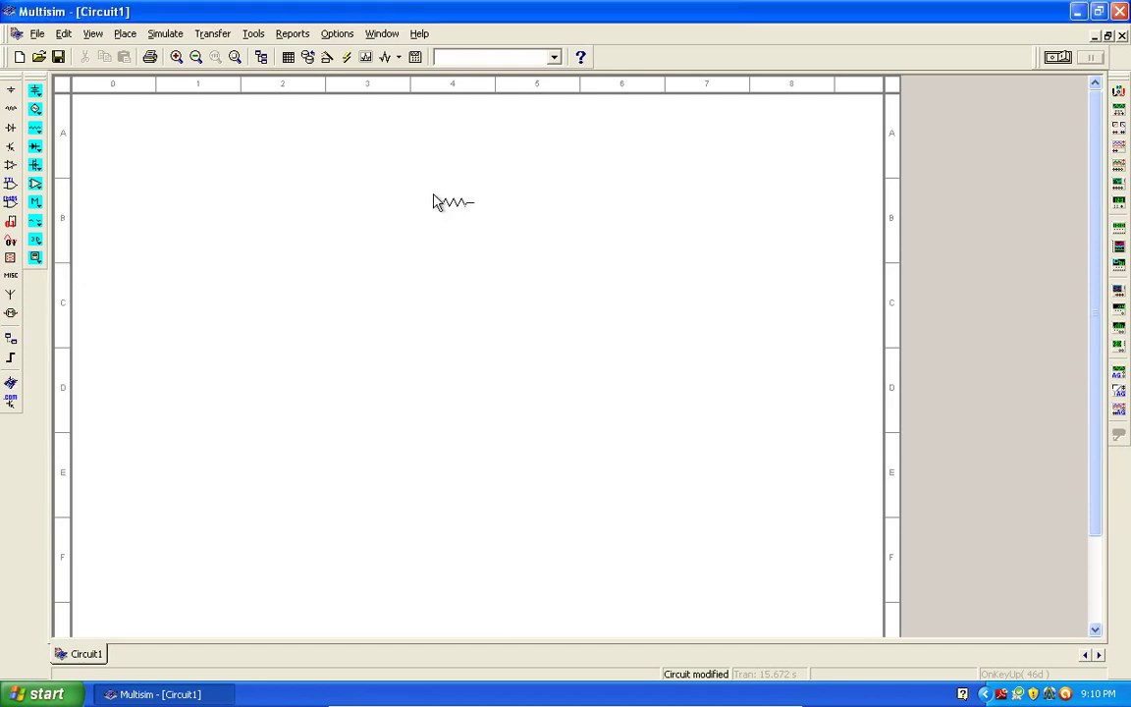
- Place resistor R1 near the sheet centre and rotate it 90° to vertical with Ctrl+R
{"action": "left_click", "coordinate": [538, 331]}
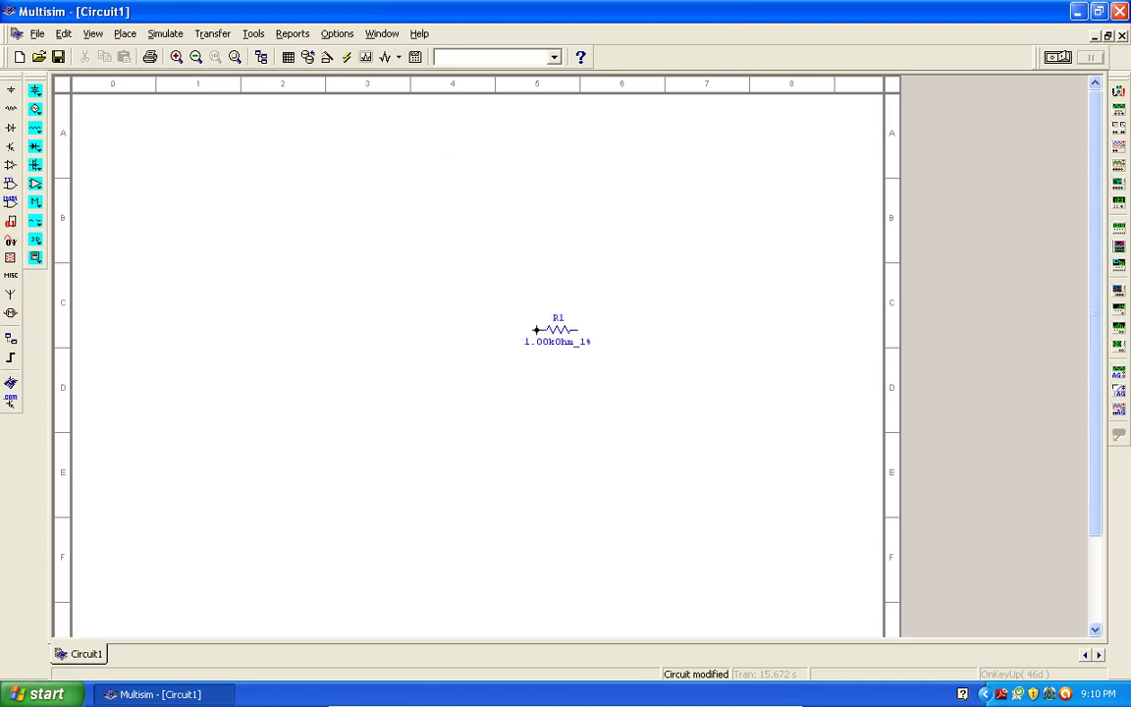
{"action": "left_click_drag", "start_coordinate": [510, 304], "coordinate": [606, 370]}
{"action": "right_click", "coordinate": [562, 331]}
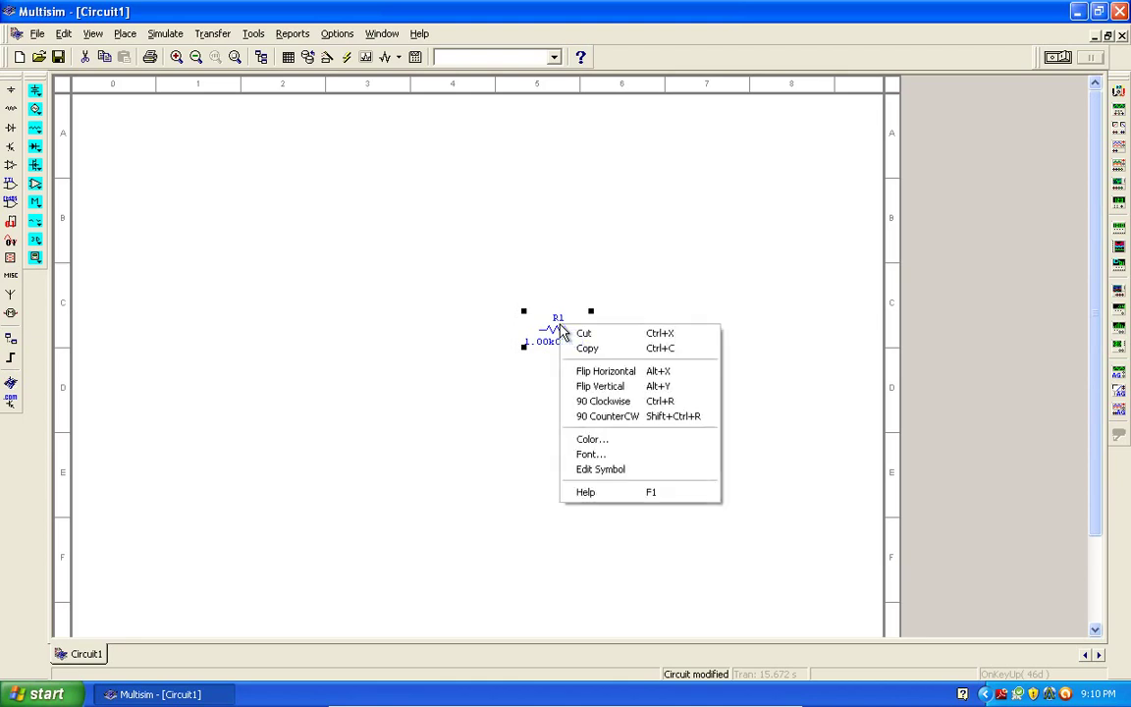
{"action": "left_click", "coordinate": [508, 378]}
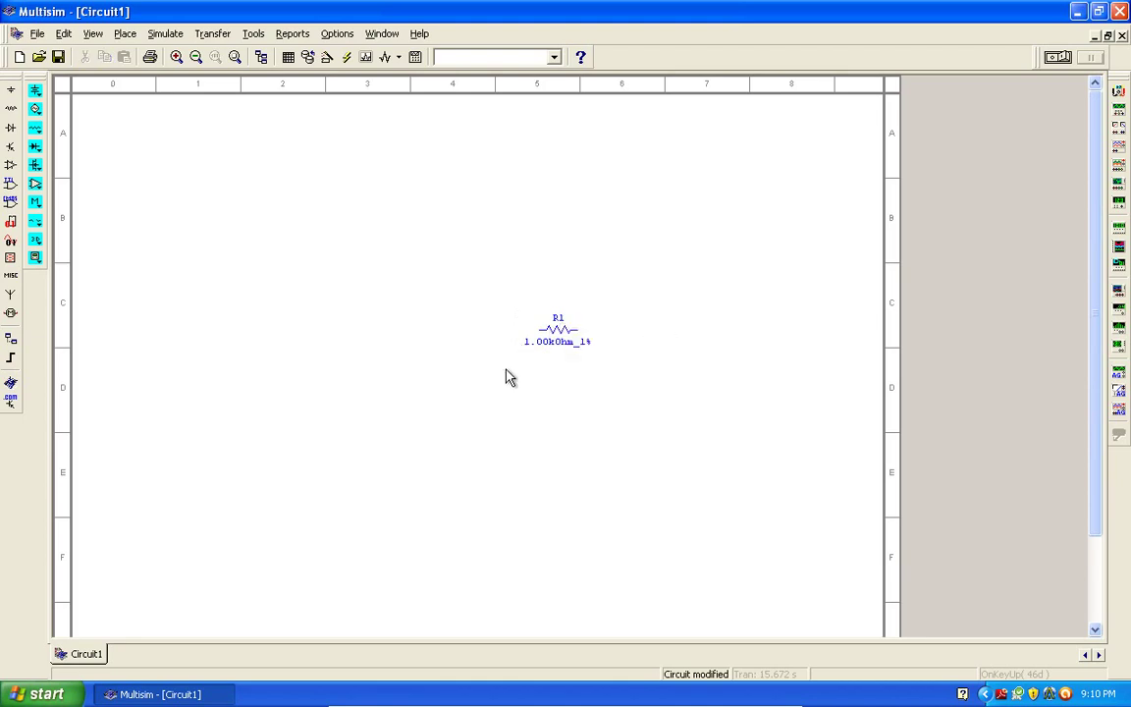
{"action": "left_click", "coordinate": [558, 340]}
{"action": "key", "text": "ctrl+r"}
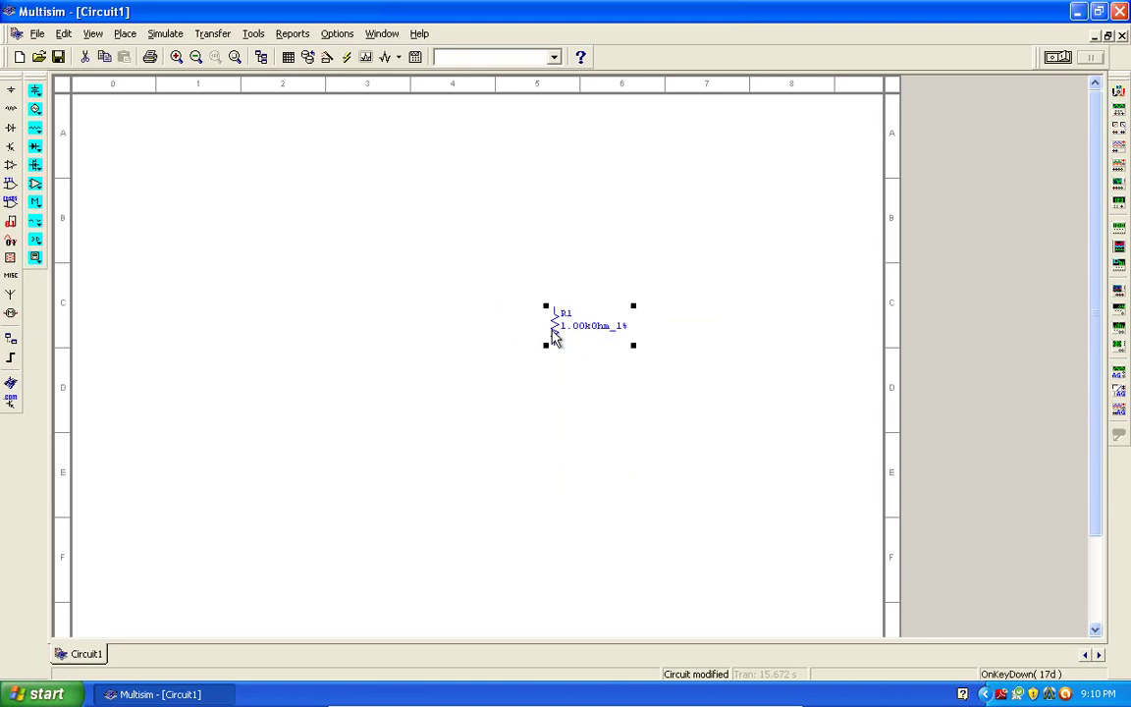
{"action": "left_click", "coordinate": [351, 315]}
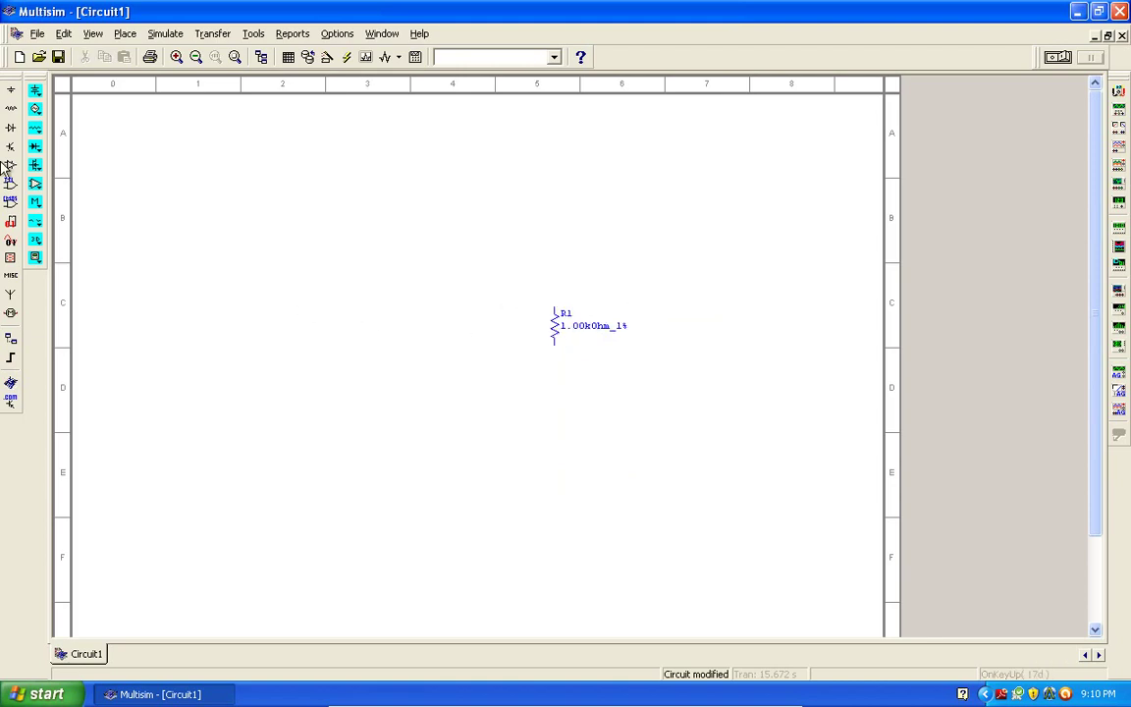
- Place a DC_POWER source V1 to the left of resistor R1
{"action": "left_click", "coordinate": [11, 90]}
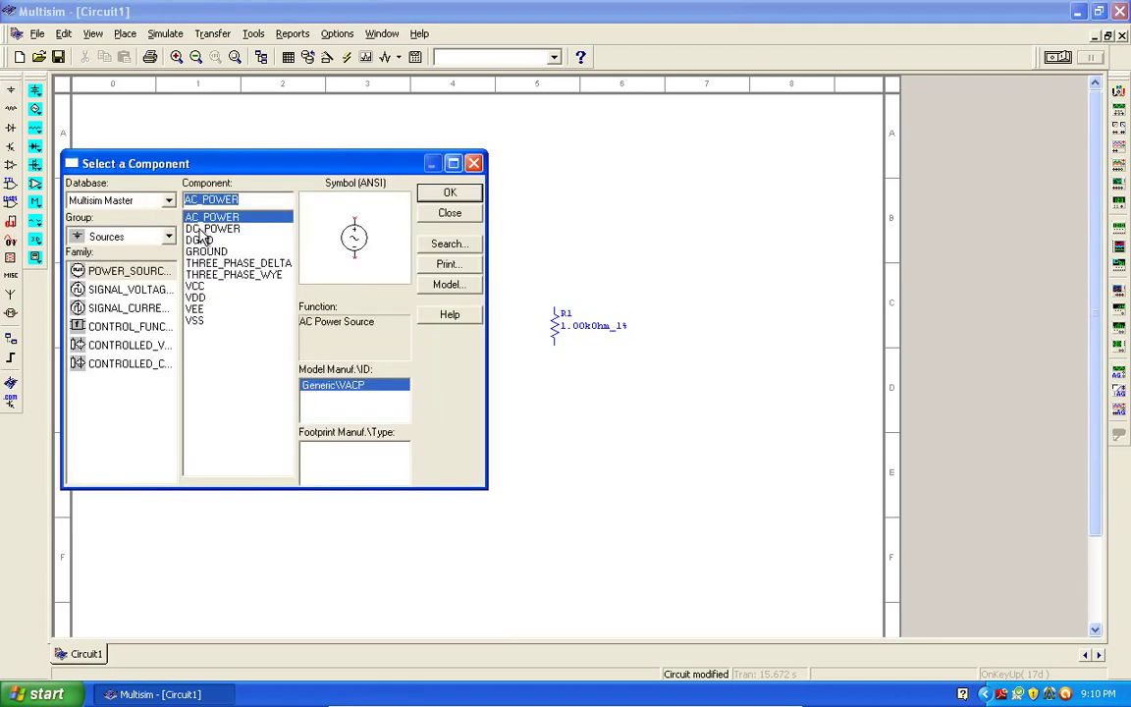
{"action": "key", "text": "Down"}
{"action": "left_click", "coordinate": [425, 192]}
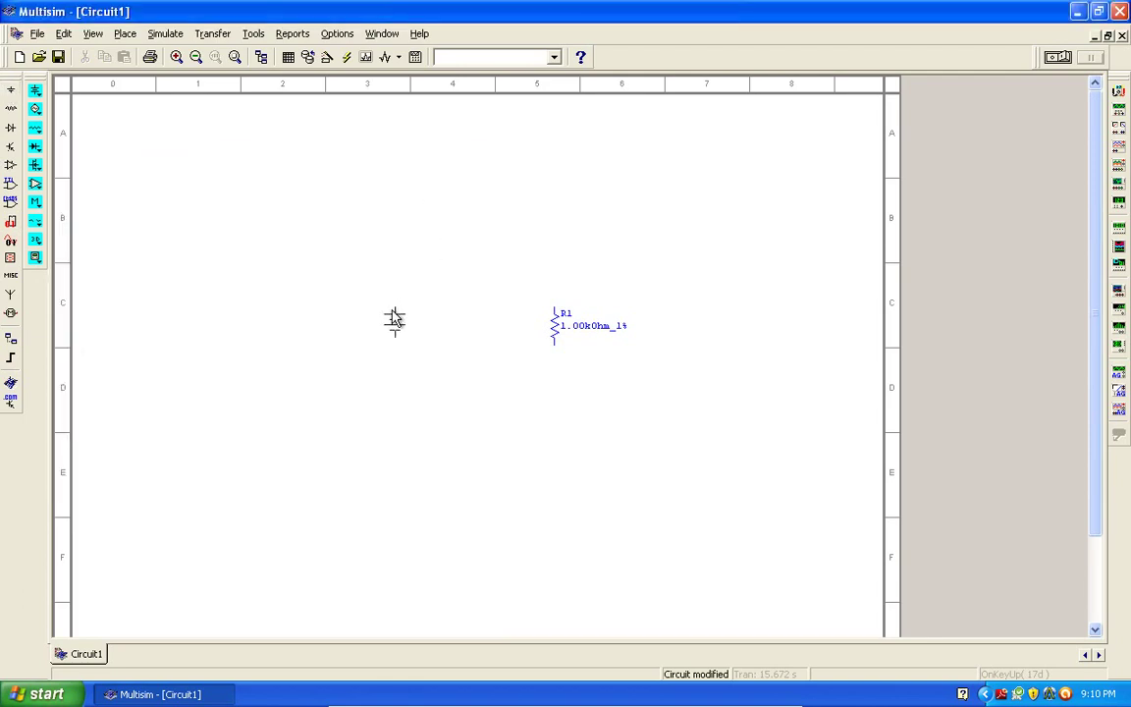
{"action": "left_click", "coordinate": [411, 315]}
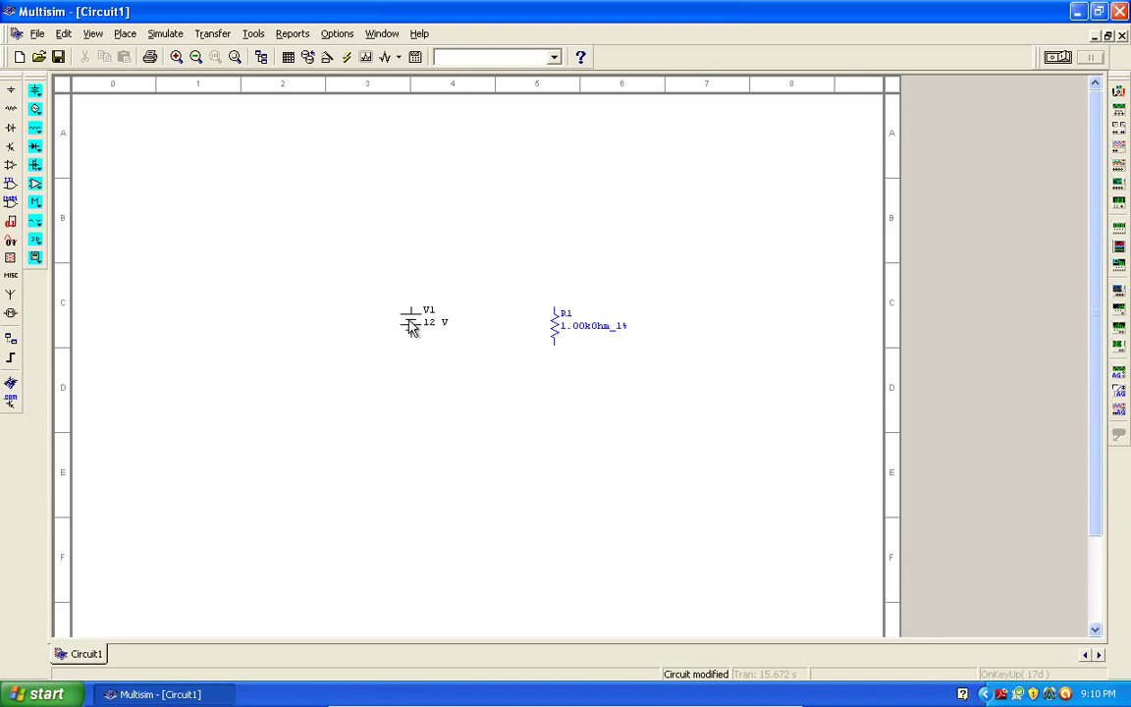
- Change V1's voltage from 12 V to 5 V
{"action": "double_click", "coordinate": [411, 327]}
{"action": "left_click_drag", "start_coordinate": [614, 239], "coordinate": [592, 244]}
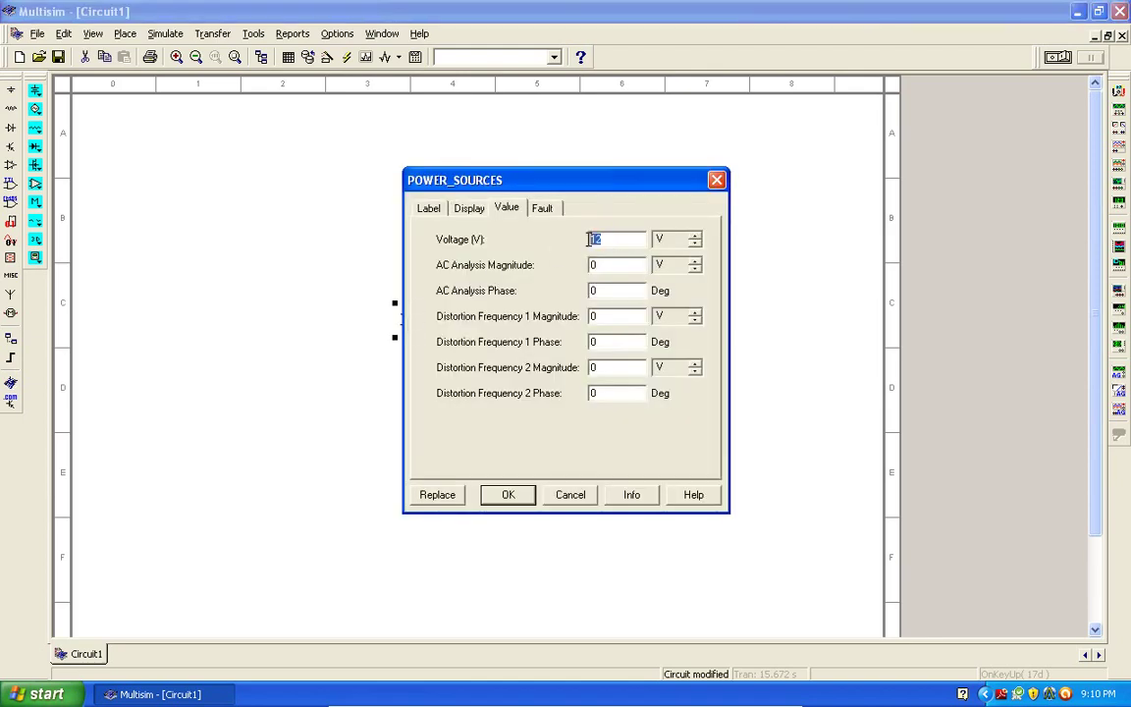
{"action": "type", "text": "5"}
{"action": "left_click", "coordinate": [511, 494]}
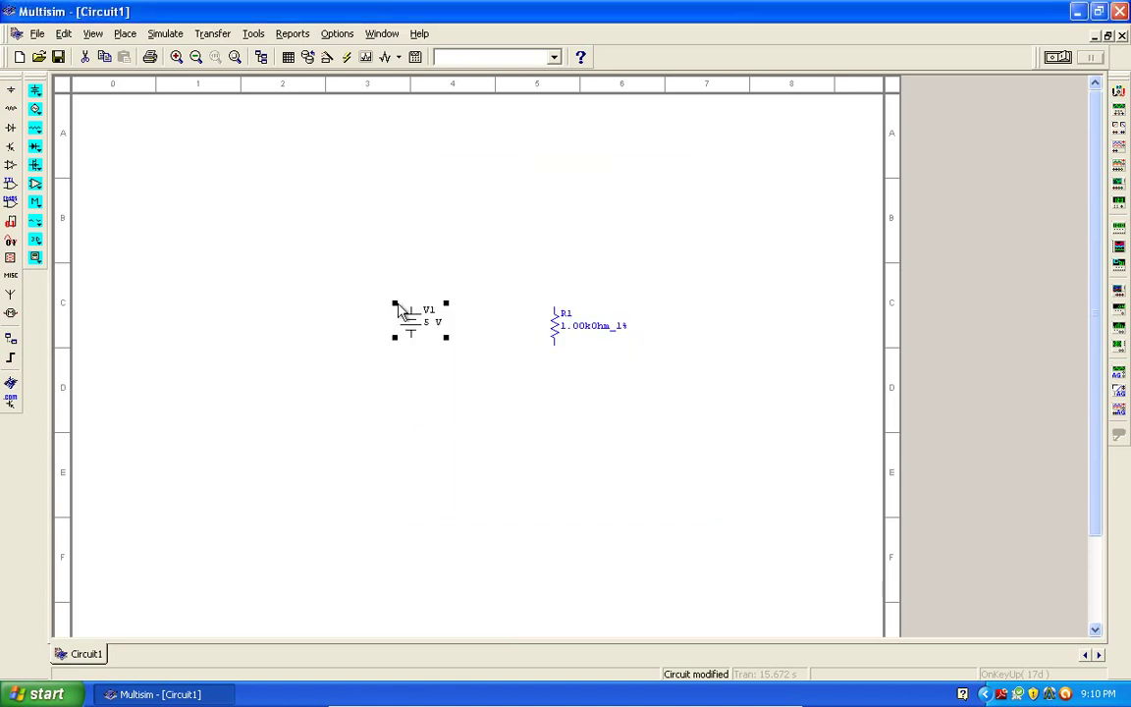
- Wire V1's top terminal to R1's top and V1's bottom terminal to R1's bottom
{"action": "left_click", "coordinate": [447, 281]}
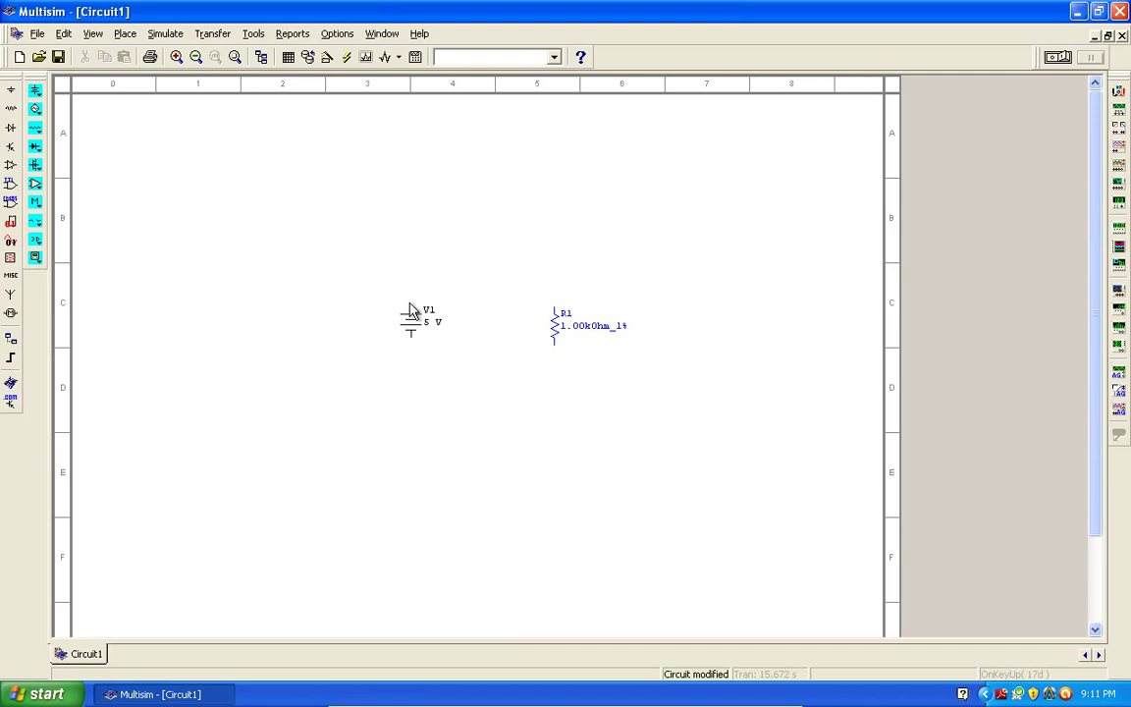
{"action": "left_click", "coordinate": [409, 307]}
{"action": "left_click", "coordinate": [554, 307]}
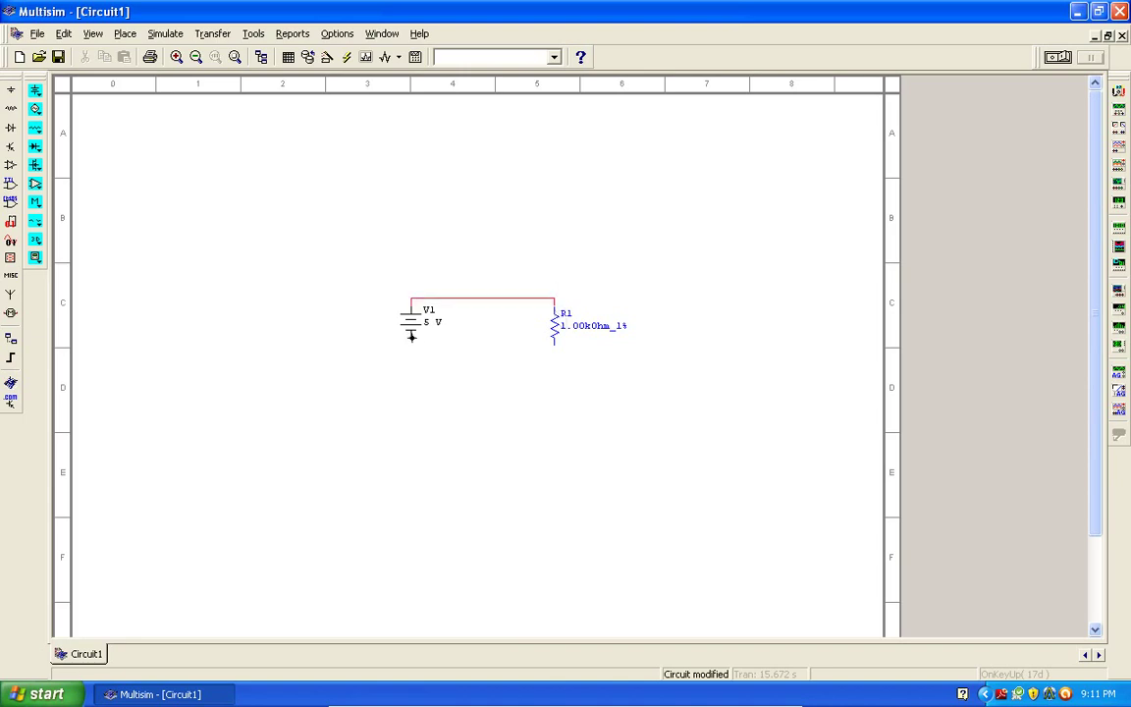
{"action": "left_click", "coordinate": [412, 336]}
{"action": "left_click", "coordinate": [555, 345]}
- Raise the top wire above and lower the bottom wire below the components
{"action": "left_click", "coordinate": [473, 299]}
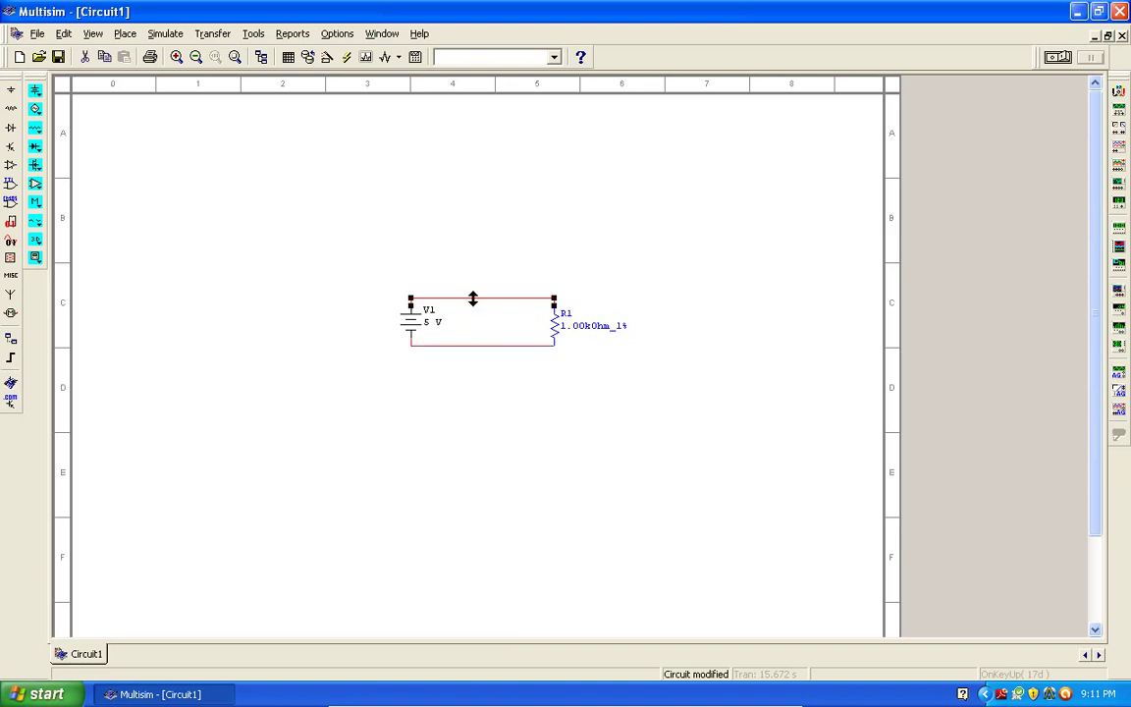
{"action": "left_click_drag", "start_coordinate": [472, 299], "coordinate": [473, 266]}
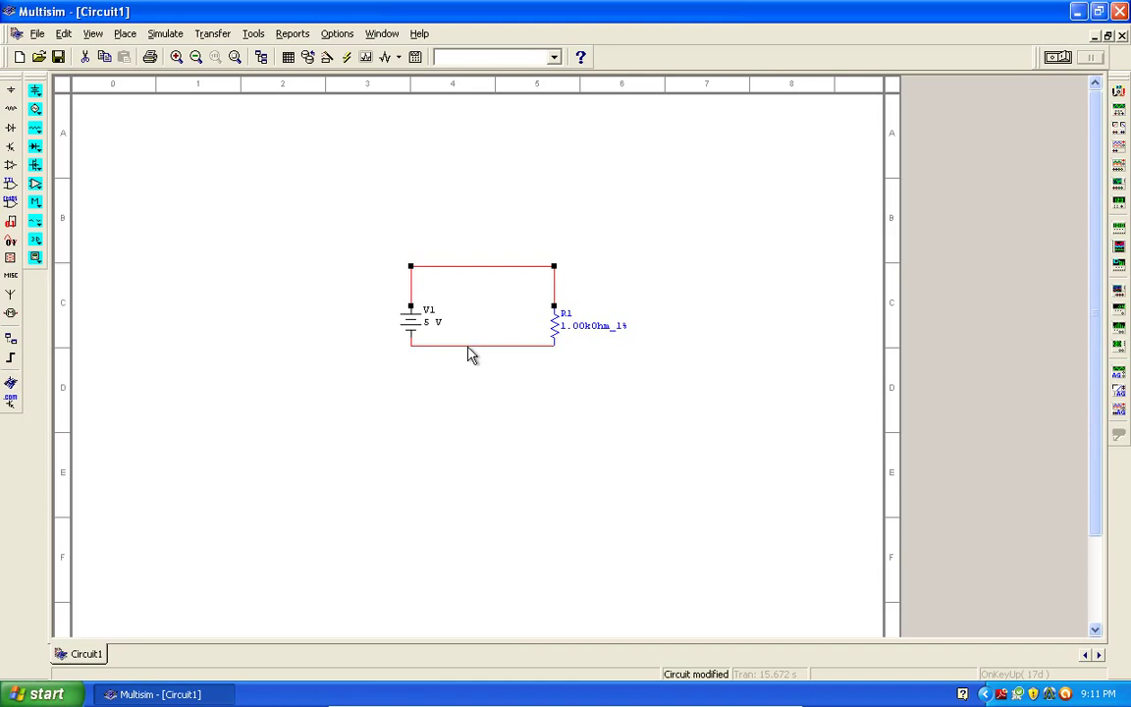
{"action": "left_click", "coordinate": [470, 345]}
{"action": "left_click_drag", "start_coordinate": [470, 346], "coordinate": [482, 378]}
{"action": "left_click", "coordinate": [528, 417]}
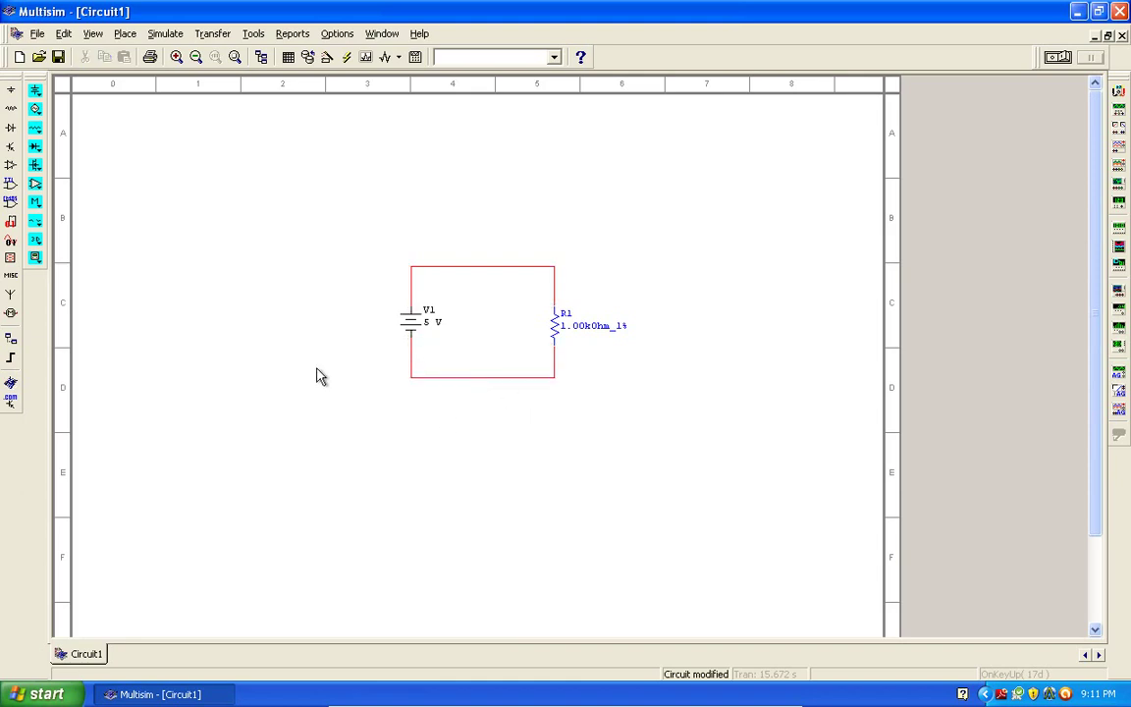
- Place a GROUND symbol below the loop and connect it to the bottom wire
{"action": "left_click", "coordinate": [10, 90]}
{"action": "left_click", "coordinate": [197, 251]}
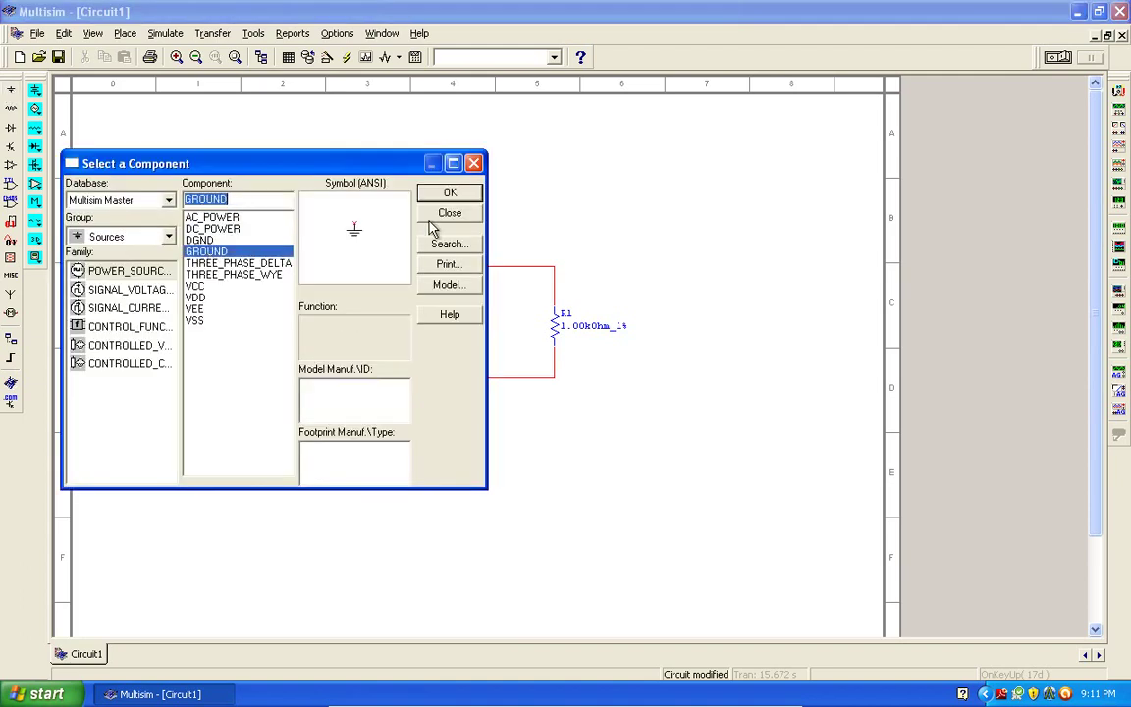
{"action": "left_click", "coordinate": [451, 193]}
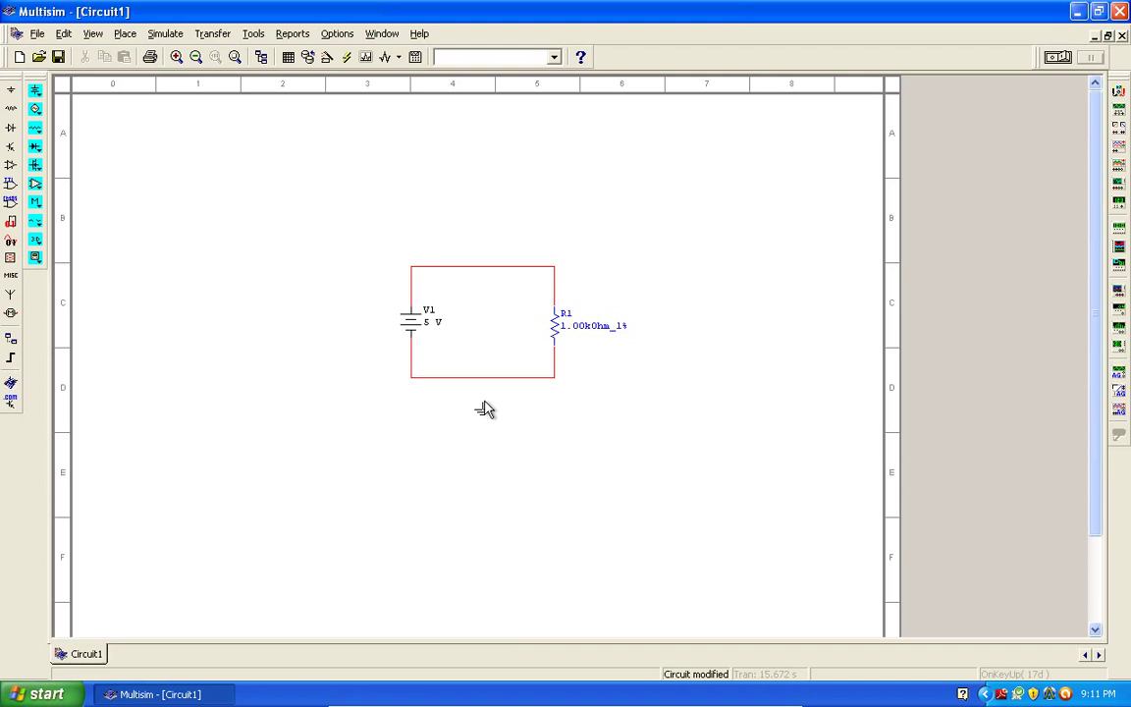
{"action": "left_click", "coordinate": [481, 395]}
{"action": "left_click_drag", "start_coordinate": [483, 395], "coordinate": [484, 379]}
{"action": "right_click", "coordinate": [611, 379]}
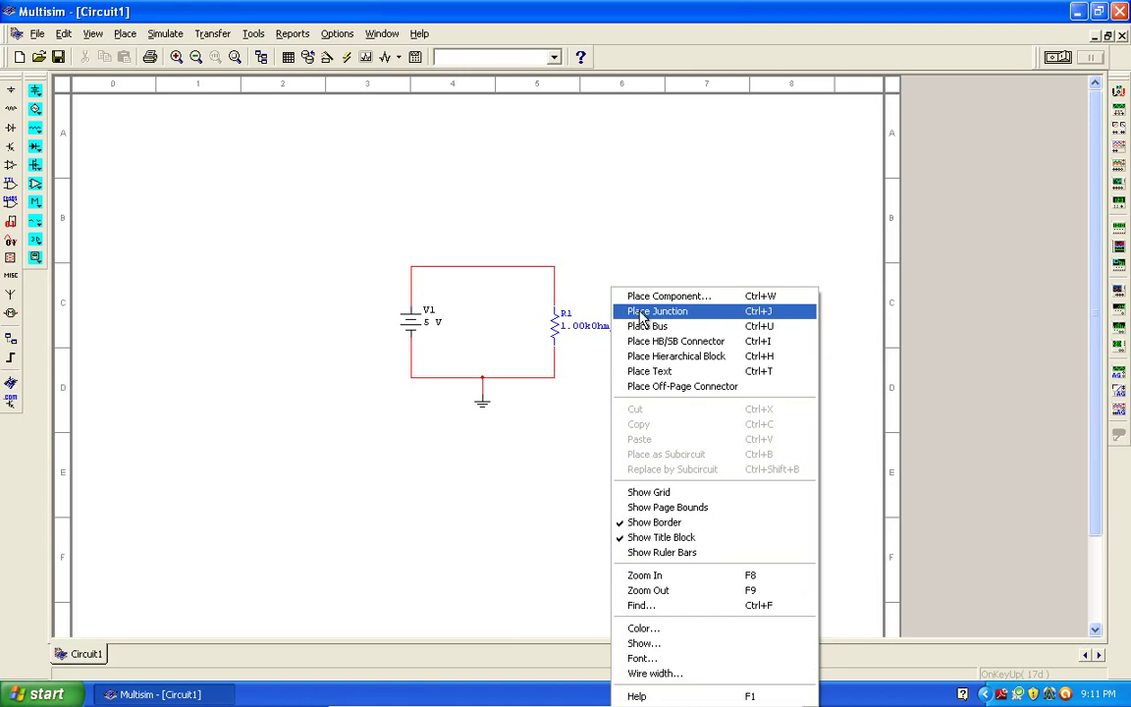
{"action": "left_click", "coordinate": [528, 441]}
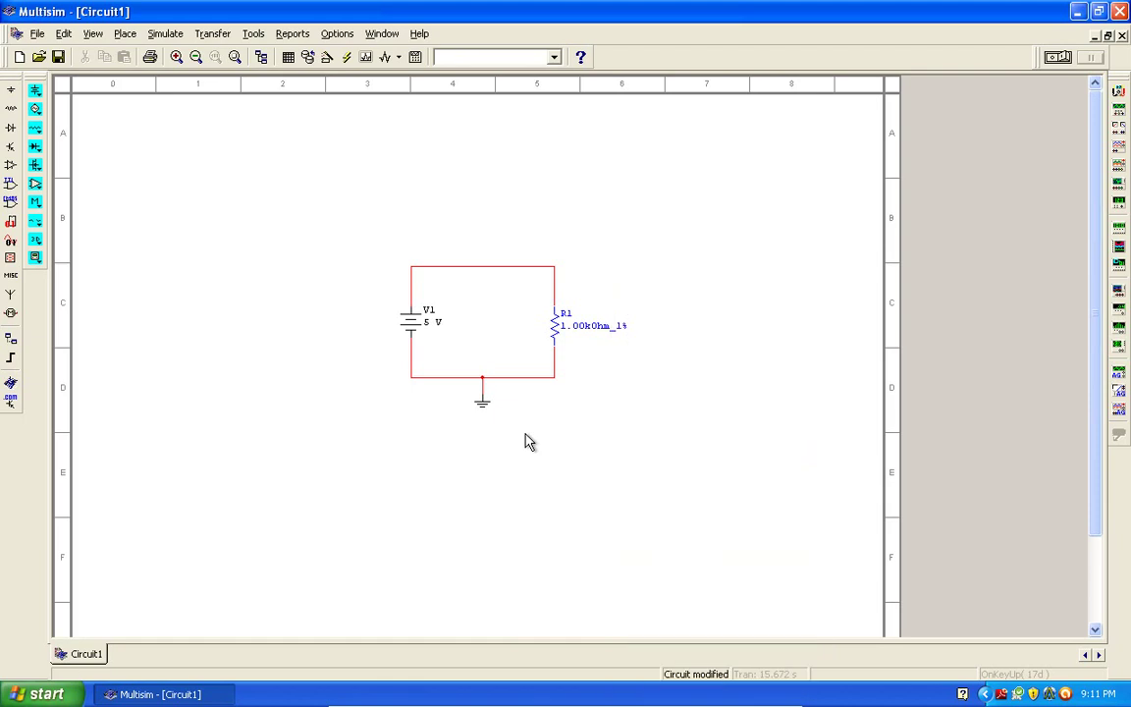
- Place multimeter XMM1 above the circuit and delete the top wire
{"action": "left_click", "coordinate": [1119, 92]}
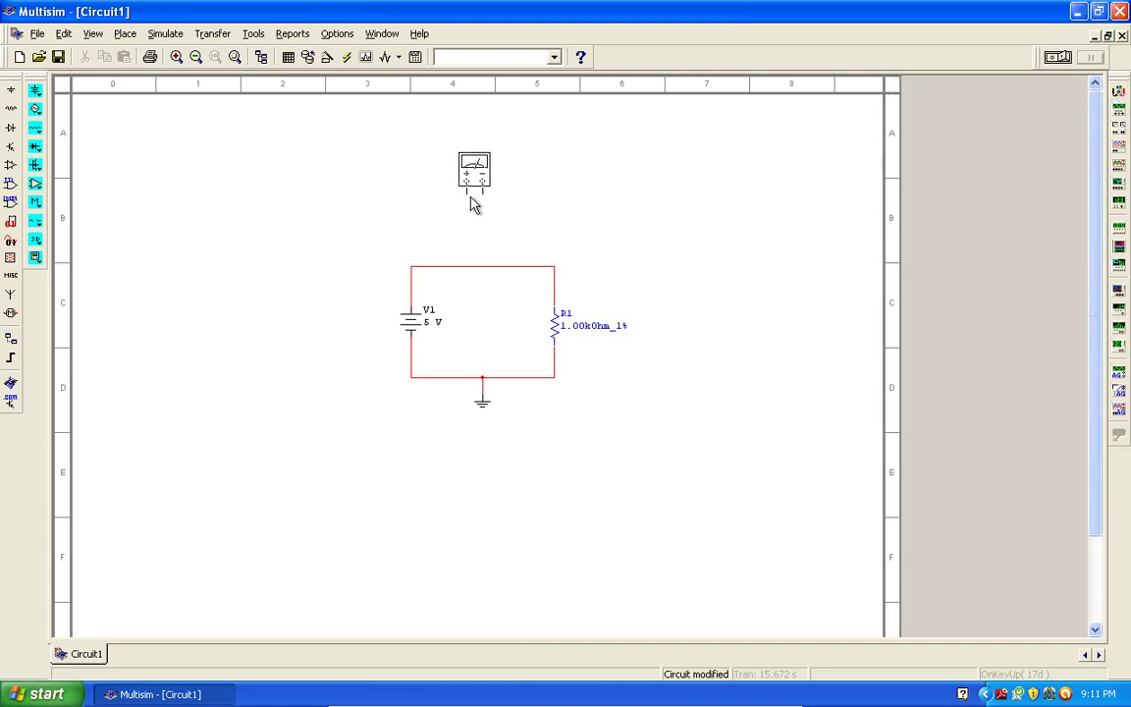
{"action": "left_click", "coordinate": [483, 218]}
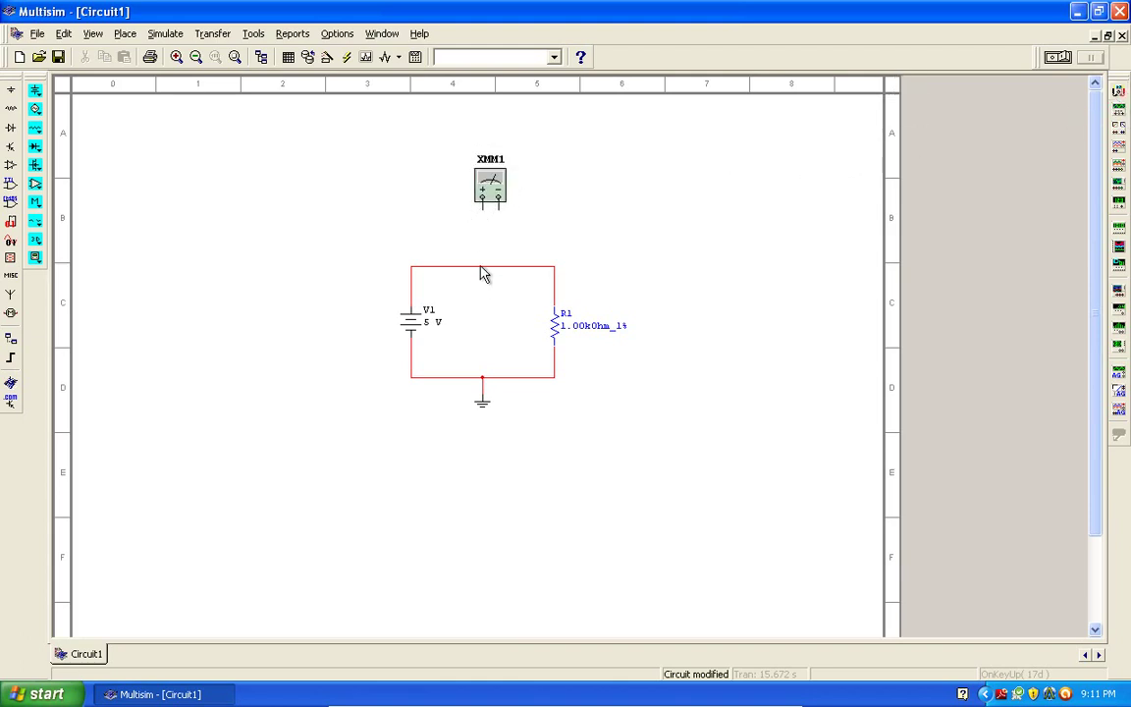
{"action": "left_click", "coordinate": [480, 266]}
{"action": "key", "text": "Delete"}
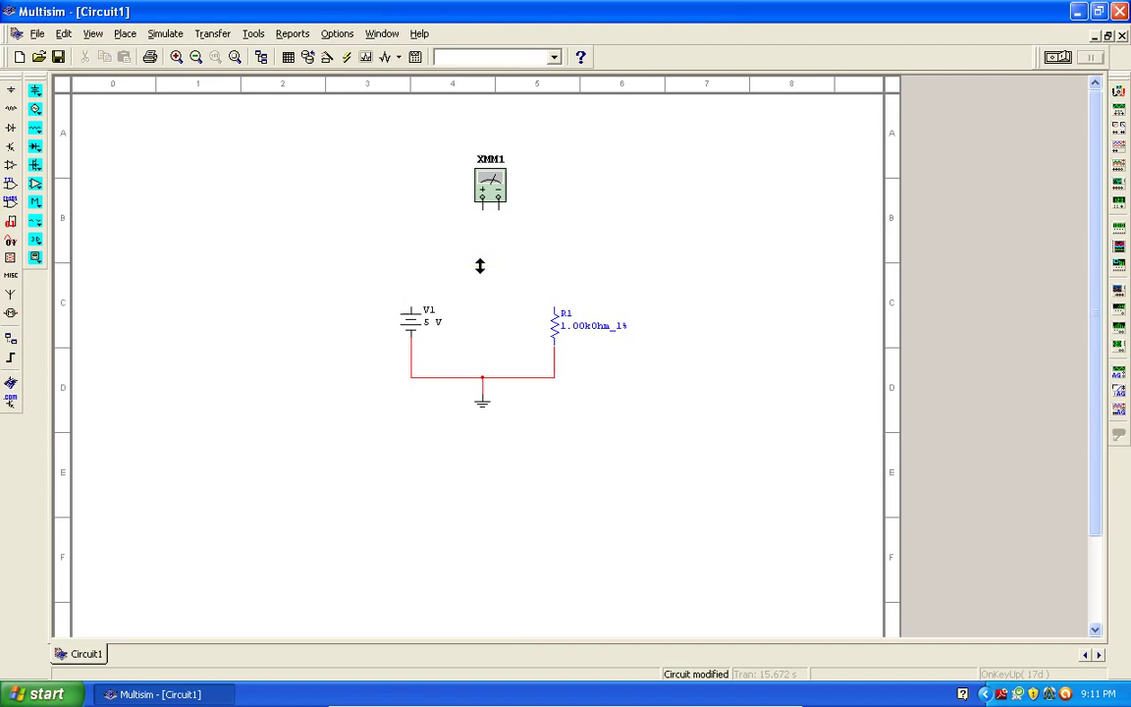
- Wire V1's top to XMM1's + terminal and XMM1's − terminal to R1's top
{"action": "left_click", "coordinate": [418, 299]}
{"action": "left_click", "coordinate": [483, 208]}
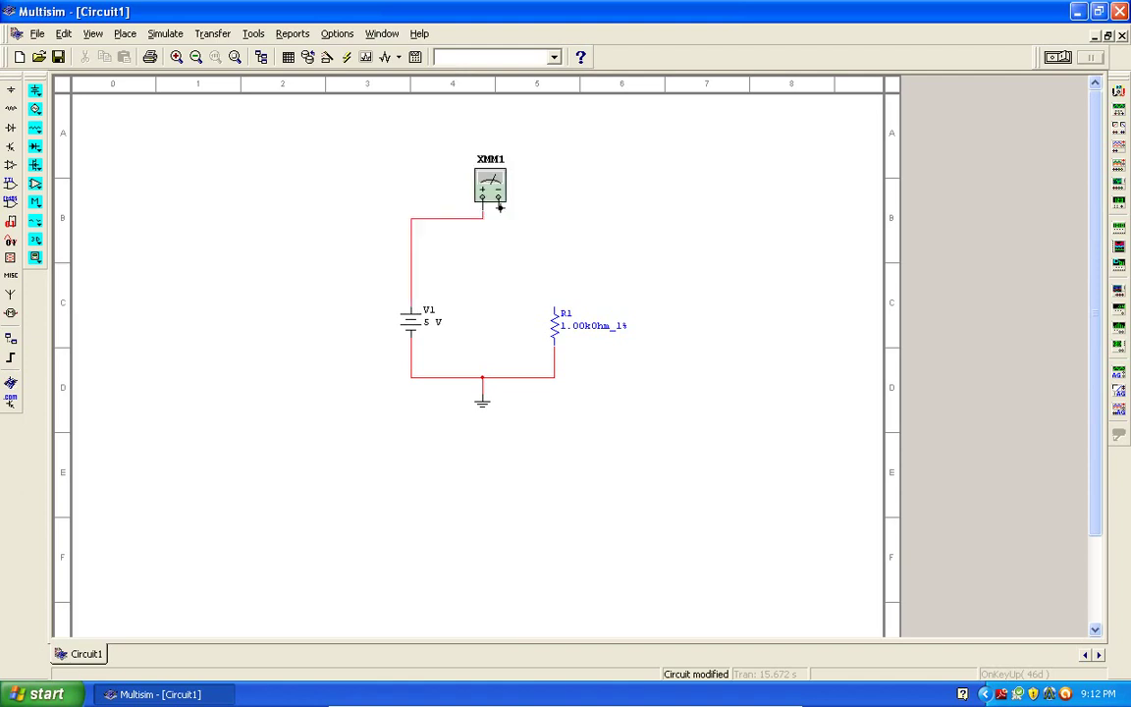
{"action": "left_click", "coordinate": [499, 209]}
{"action": "left_click", "coordinate": [554, 296]}
{"action": "left_click", "coordinate": [533, 298]}
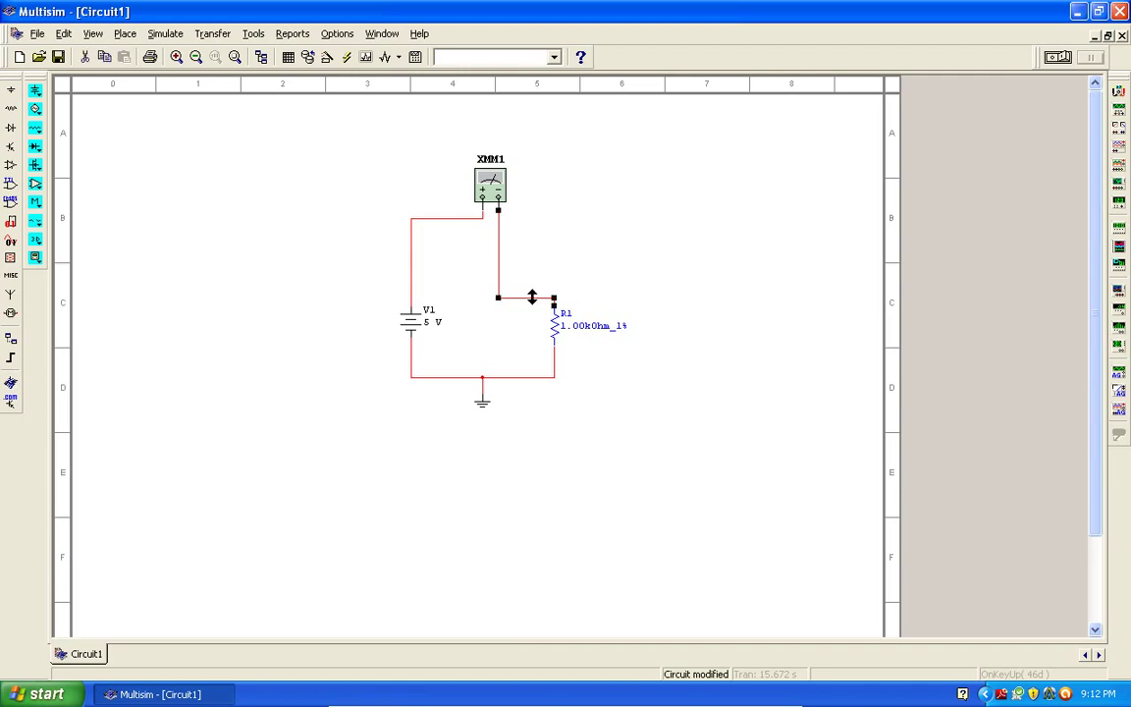
{"action": "left_click_drag", "start_coordinate": [533, 297], "coordinate": [532, 218]}
{"action": "left_click", "coordinate": [612, 237]}
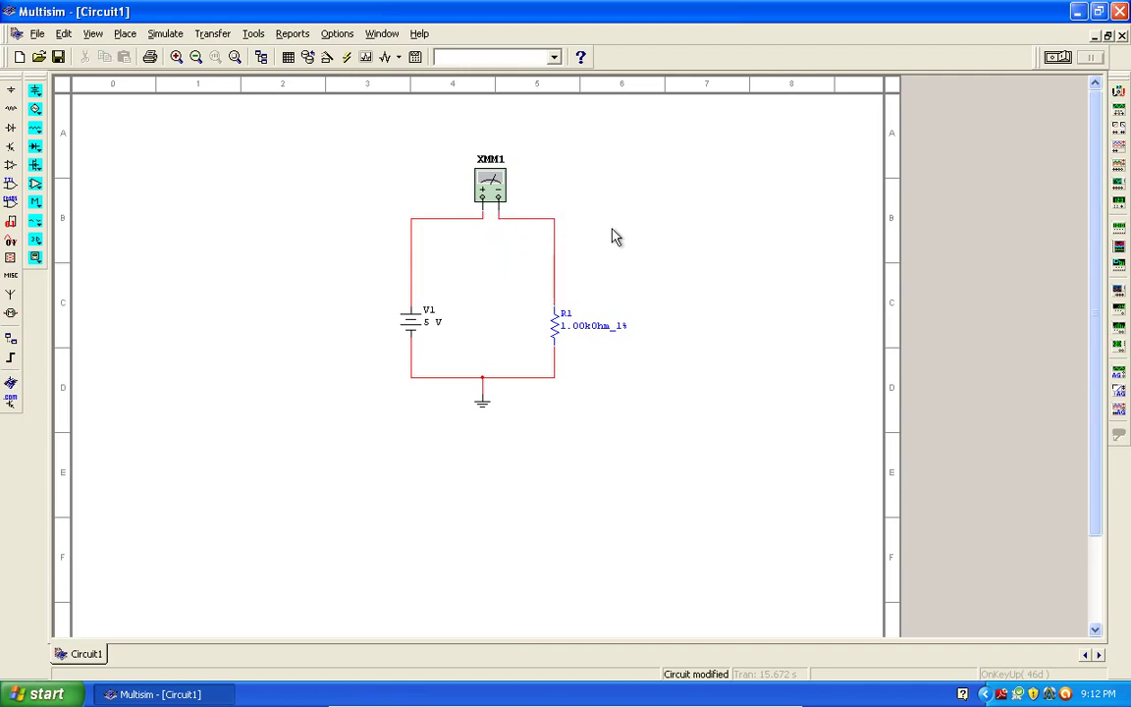
- Set multimeter XMM1 to DC current measurement (A, DC)
{"action": "double_click", "coordinate": [491, 187]}
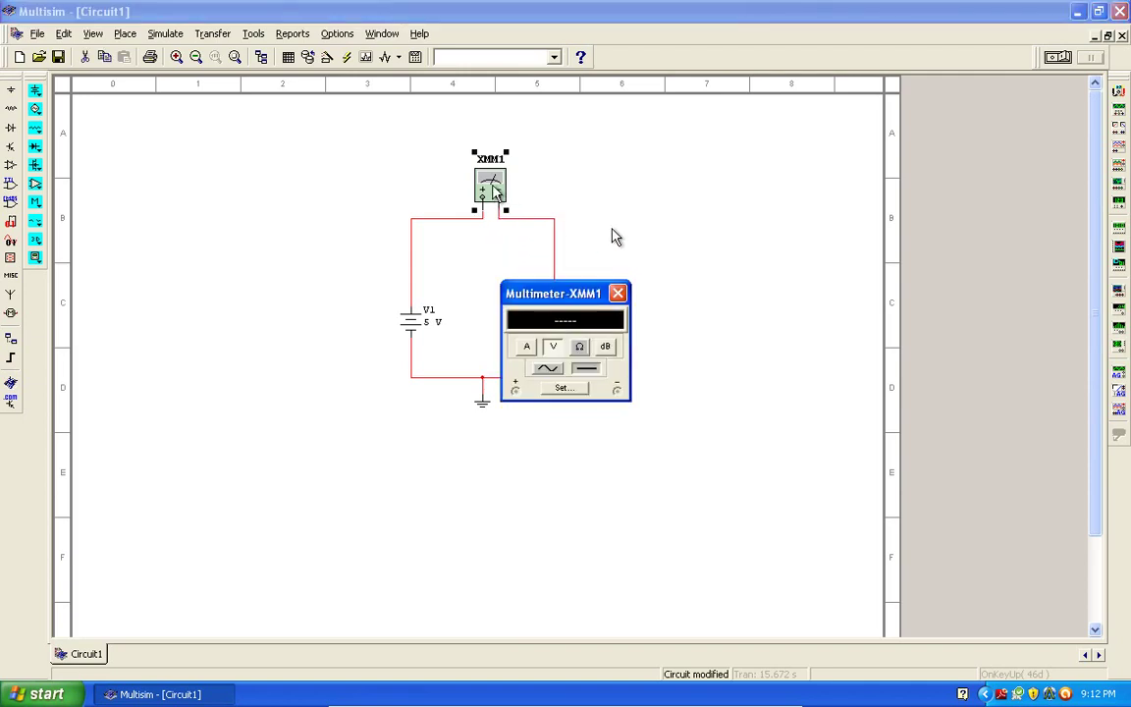
{"action": "left_click_drag", "start_coordinate": [580, 286], "coordinate": [667, 145]}
{"action": "left_click", "coordinate": [613, 209]}
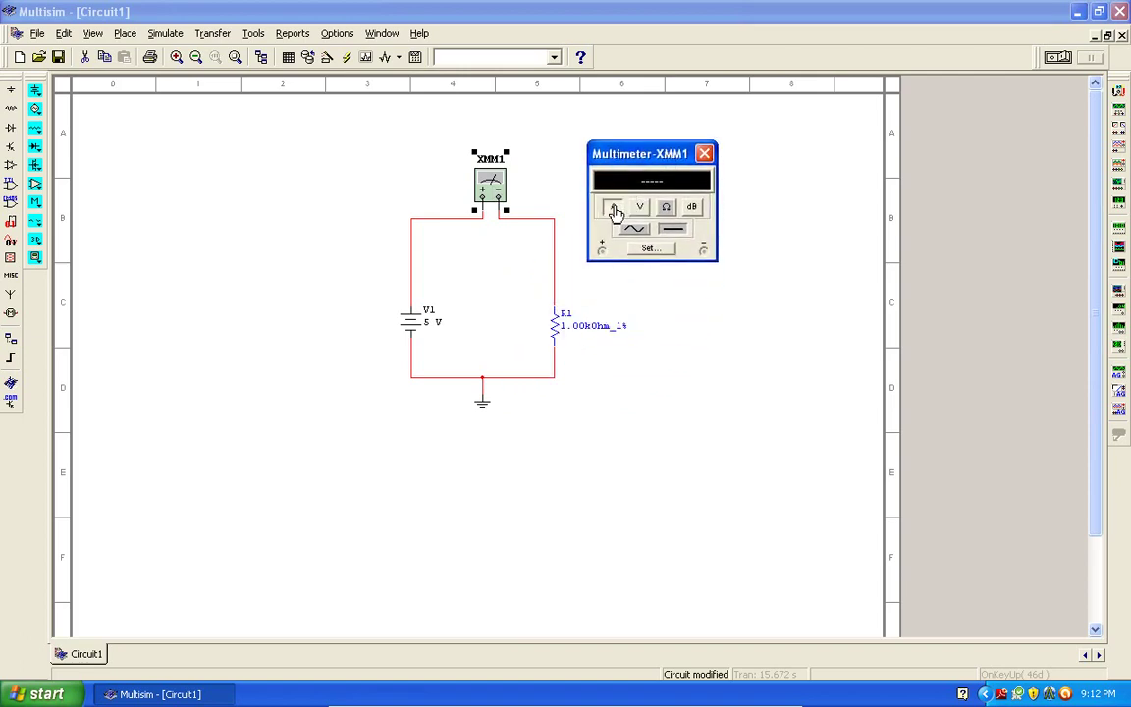
{"action": "left_click", "coordinate": [676, 232]}
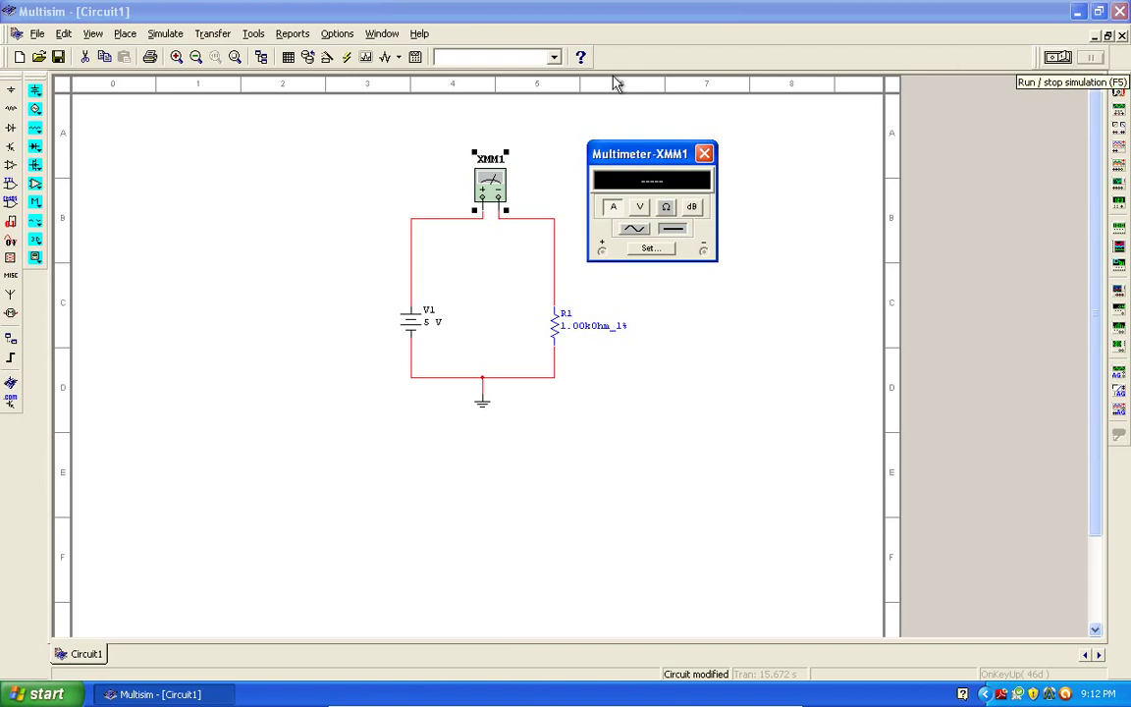
- Run the simulation to read 5 mA on XMM1, then stop it
{"action": "left_click", "coordinate": [157, 37]}
{"action": "left_click", "coordinate": [159, 34]}
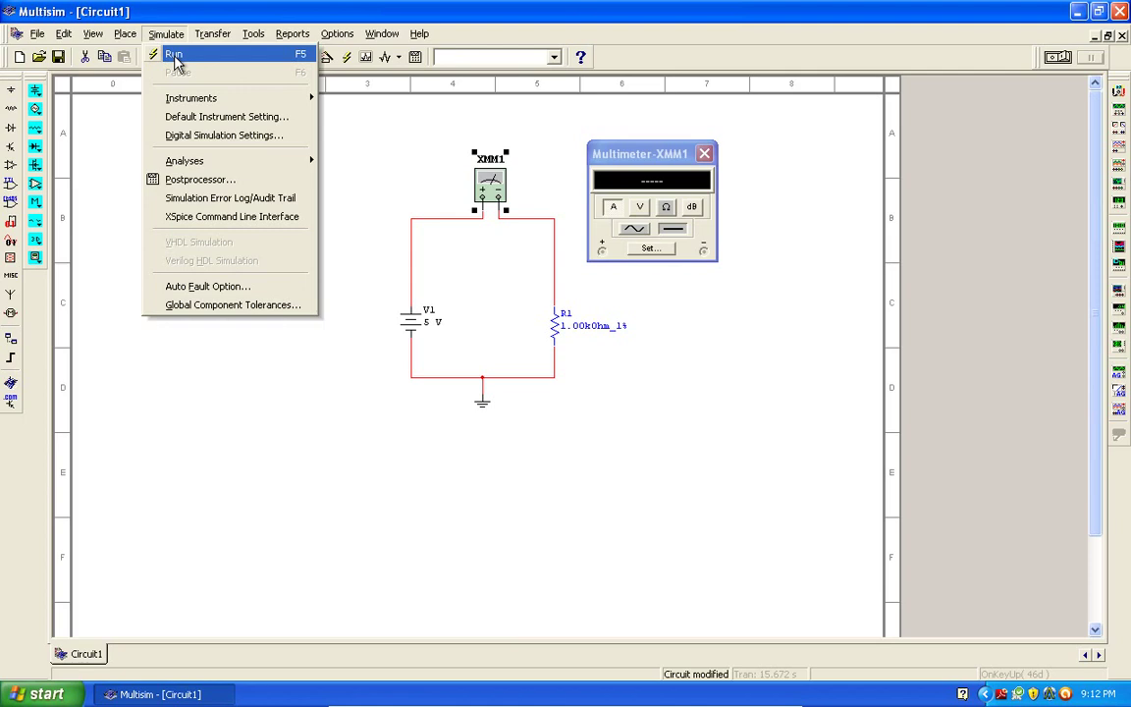
{"action": "left_click", "coordinate": [358, 142]}
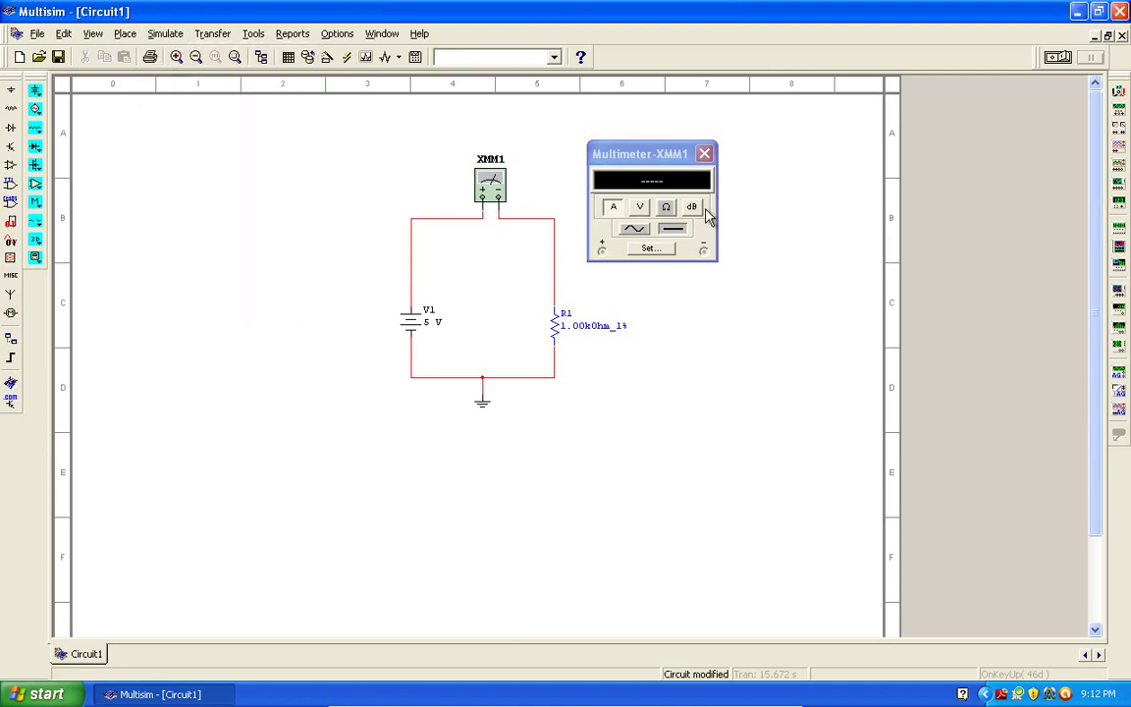
{"action": "left_click", "coordinate": [1058, 57]}
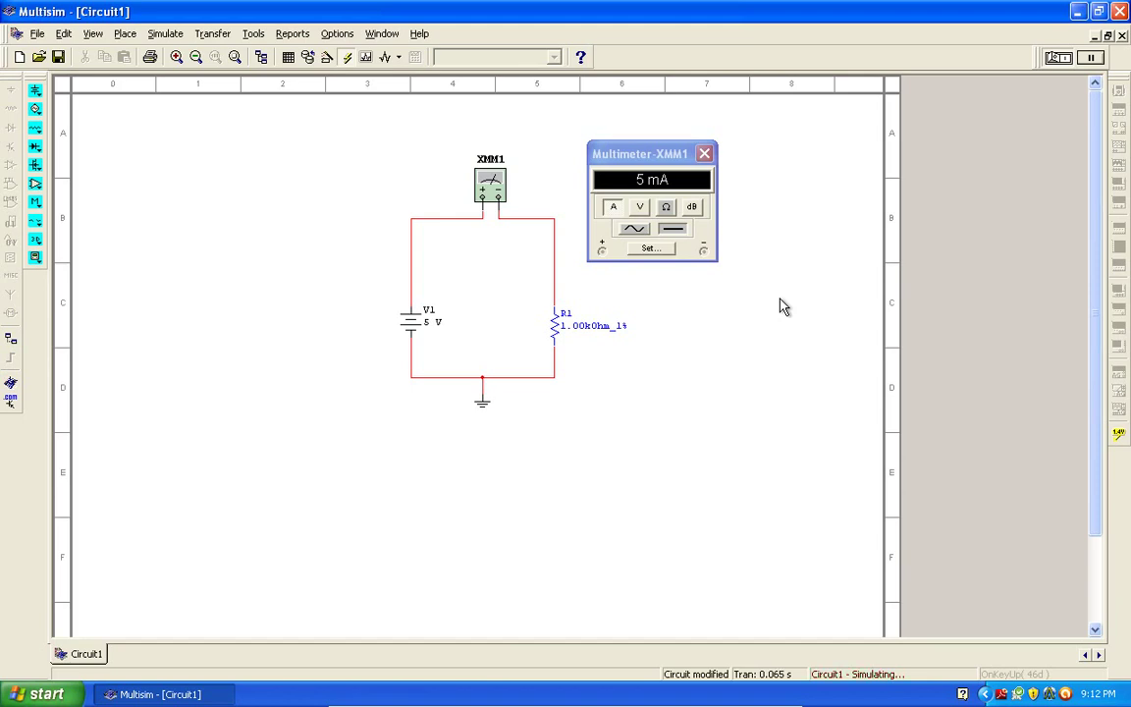
{"action": "left_click", "coordinate": [1058, 59]}
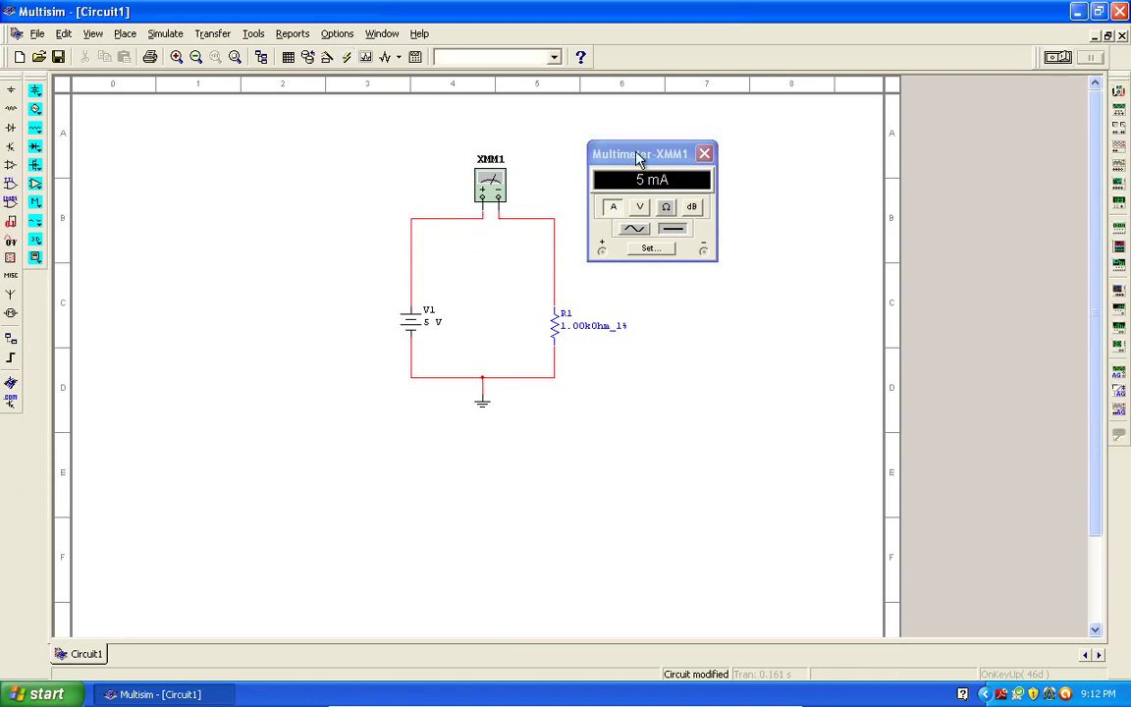
- Delete multimeter XMM1 and place an AMMETER_H indicator above the circuit
{"action": "left_click", "coordinate": [705, 154]}
{"action": "left_click", "coordinate": [495, 192]}
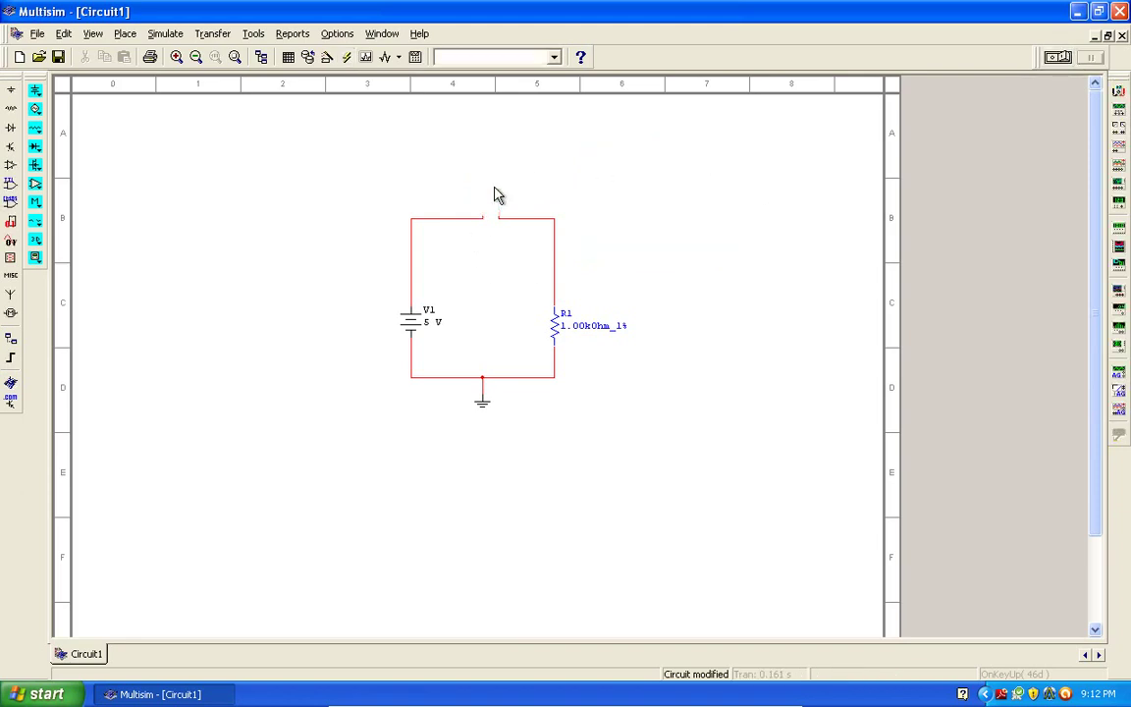
{"action": "key", "text": "Delete"}
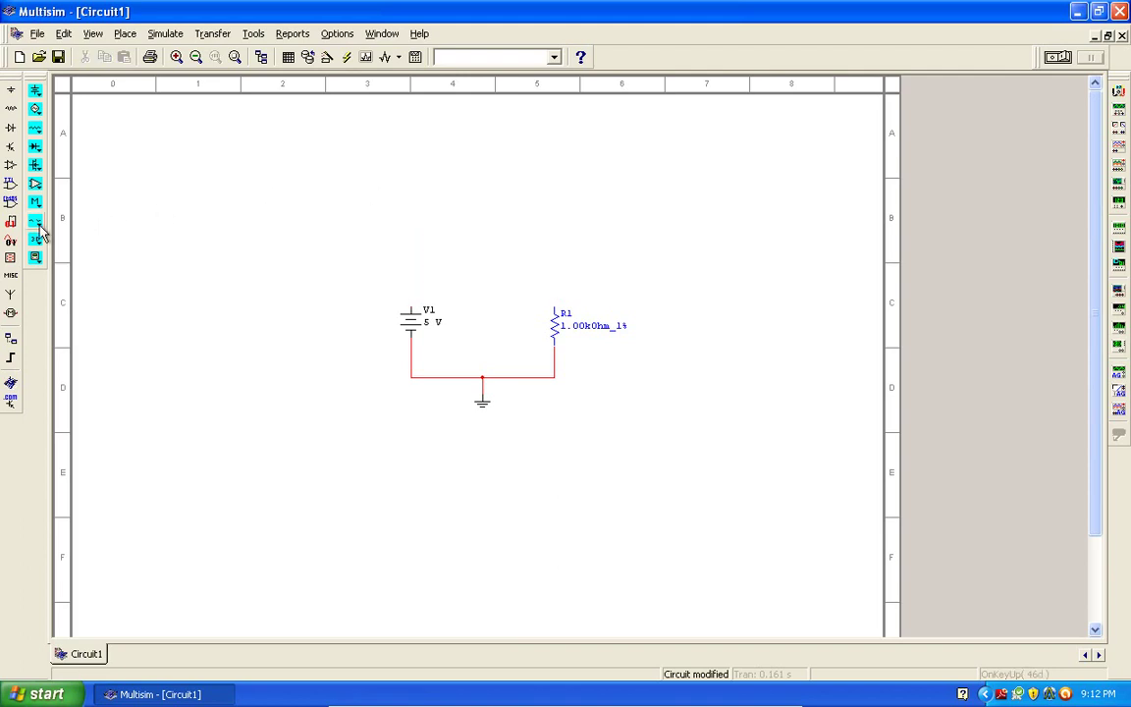
{"action": "left_click", "coordinate": [10, 255]}
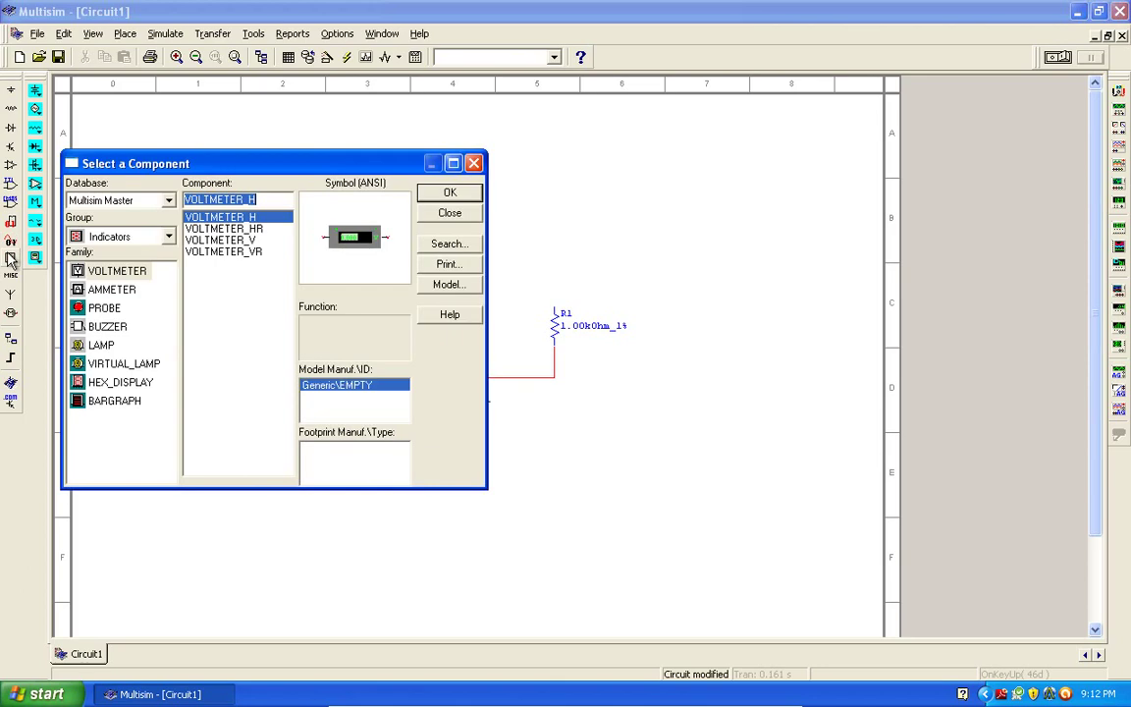
{"action": "left_click", "coordinate": [111, 289]}
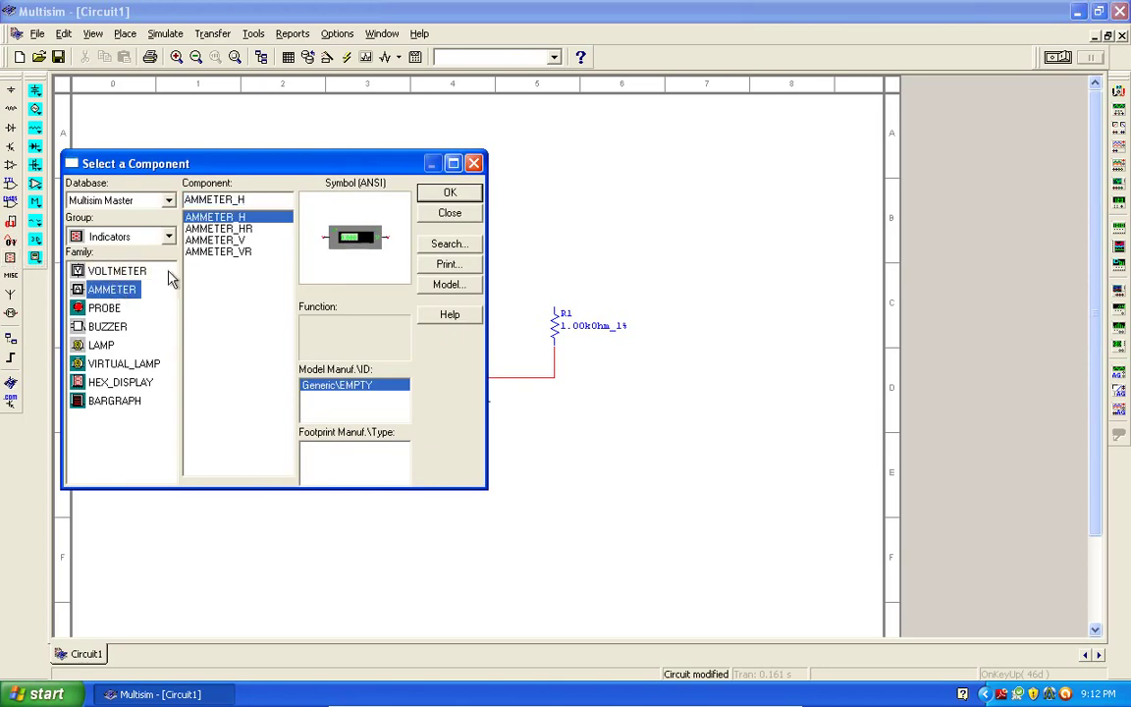
{"action": "left_click", "coordinate": [464, 191]}
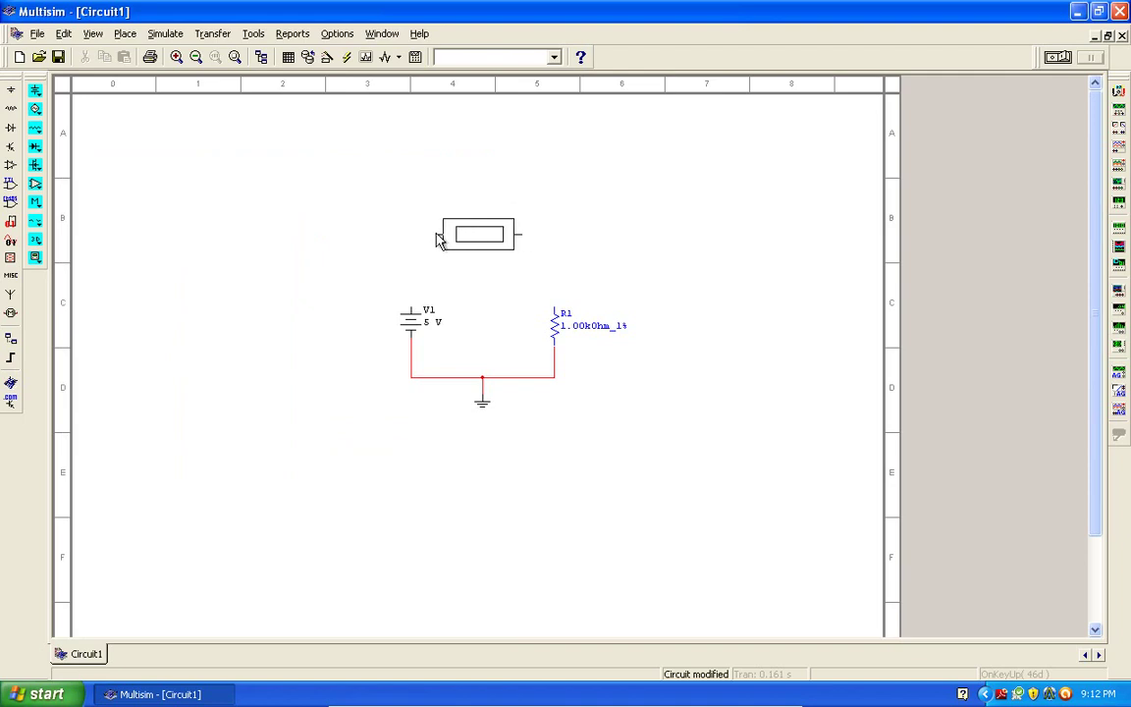
{"action": "left_click", "coordinate": [438, 241]}
- Wire ammeter U1's left terminal to V1's top and right terminal to R1's top
{"action": "left_click", "coordinate": [433, 234]}
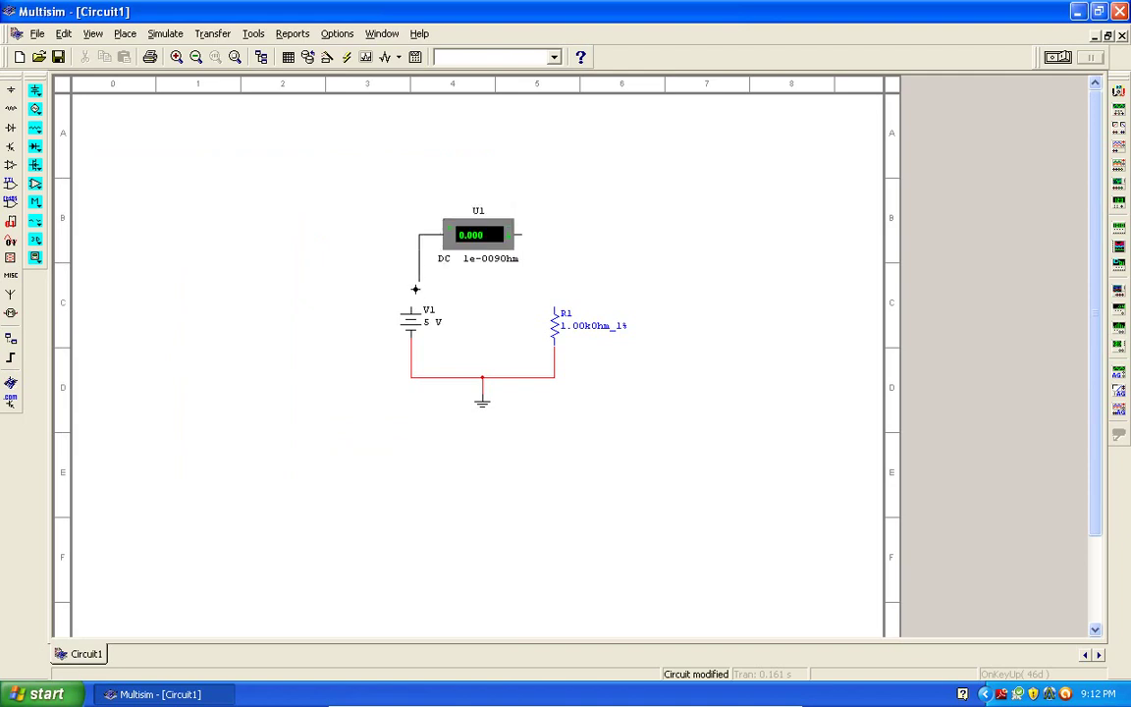
{"action": "left_click", "coordinate": [412, 308]}
{"action": "left_click", "coordinate": [513, 235]}
{"action": "left_click", "coordinate": [554, 309]}
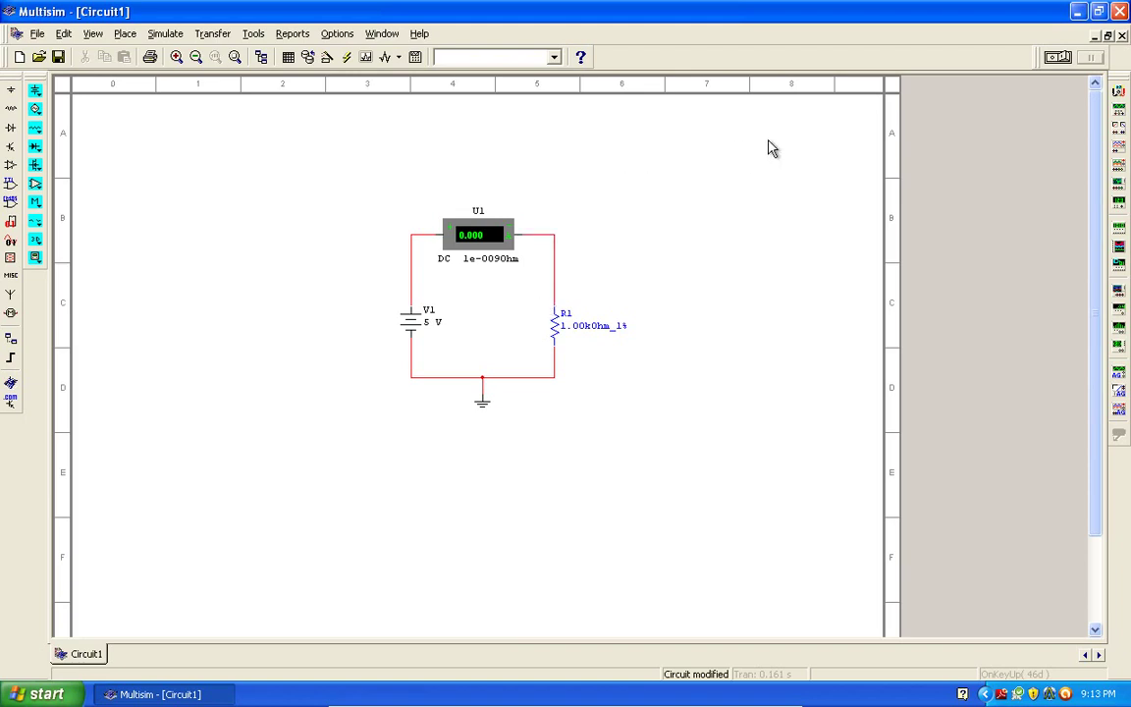
- Run the simulation until ammeter U1 reads 5.000m, then stop it
{"action": "left_click", "coordinate": [1058, 57]}
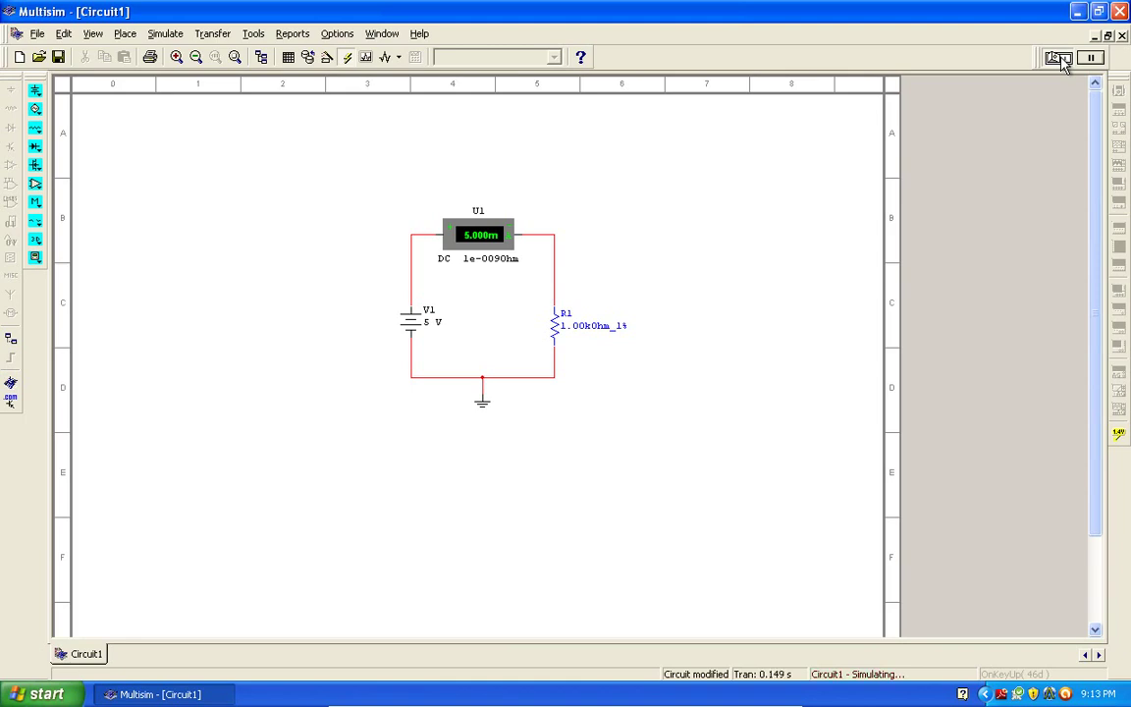
{"action": "left_click", "coordinate": [1058, 59]}
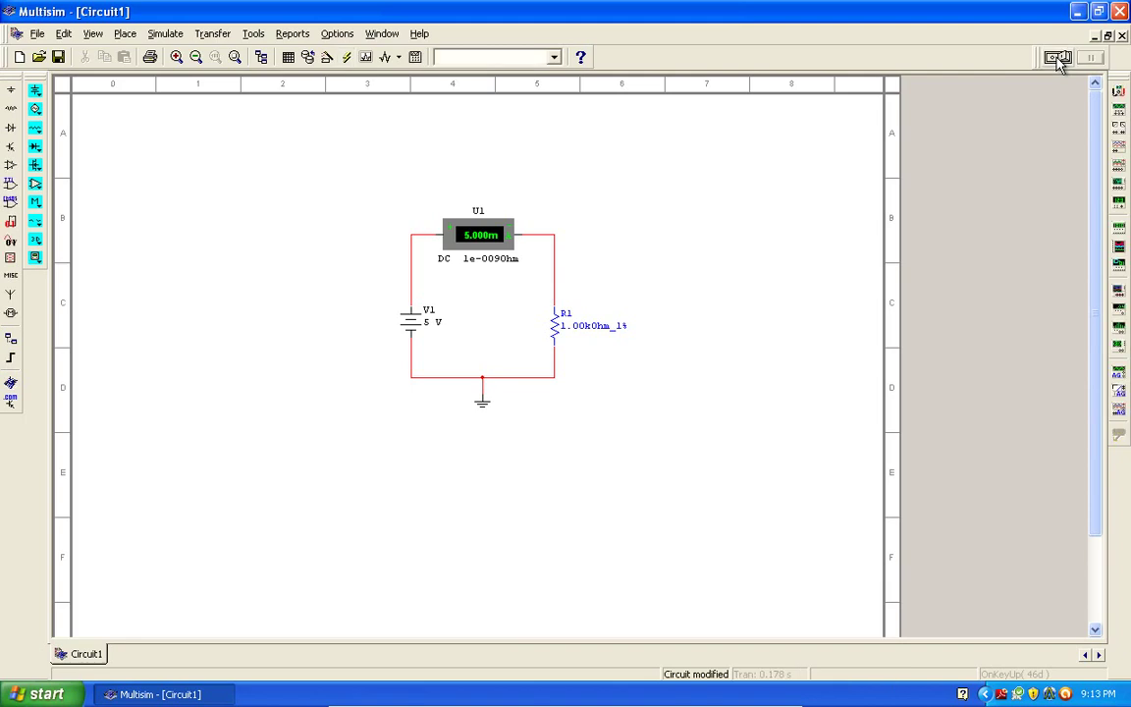